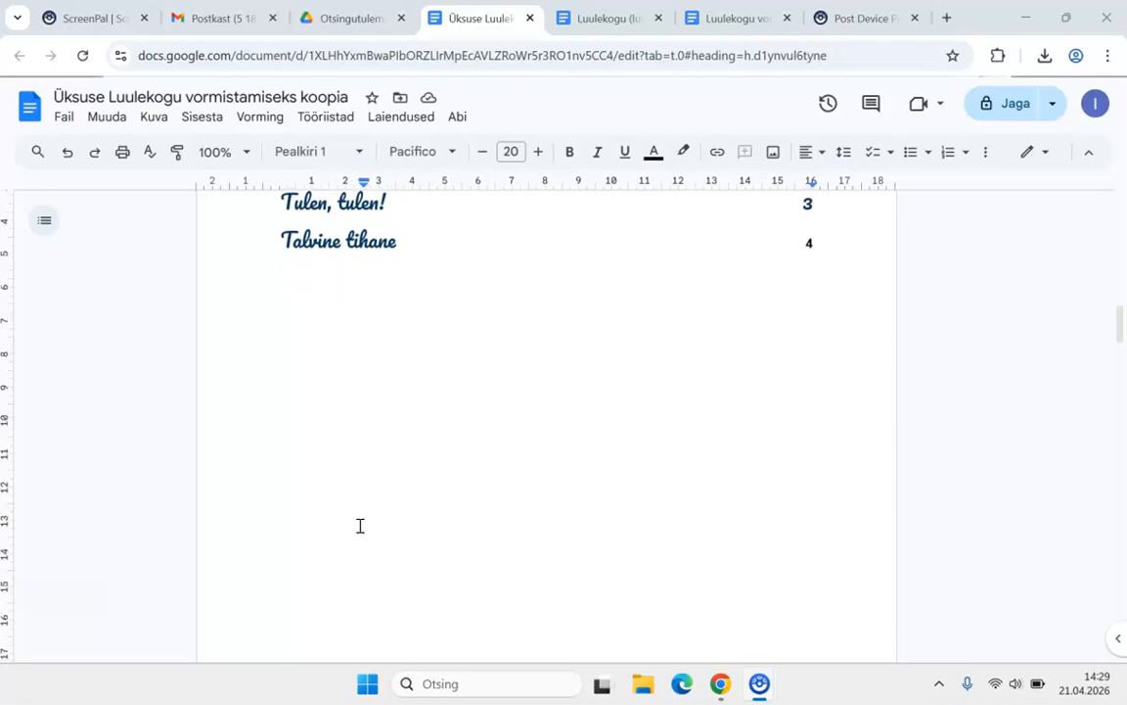
Step: Review the contents list and the formatting of the Lumehelbeke poem page
scroll(360, 525, down, 5)
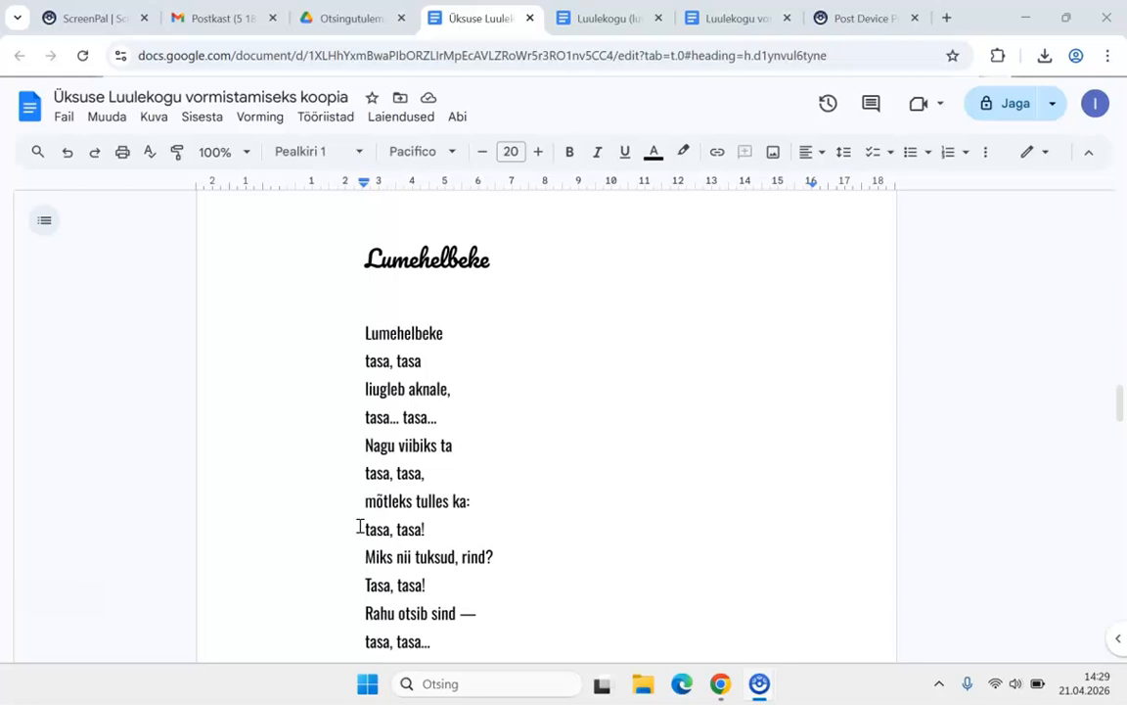
scroll(360, 525, down, 2)
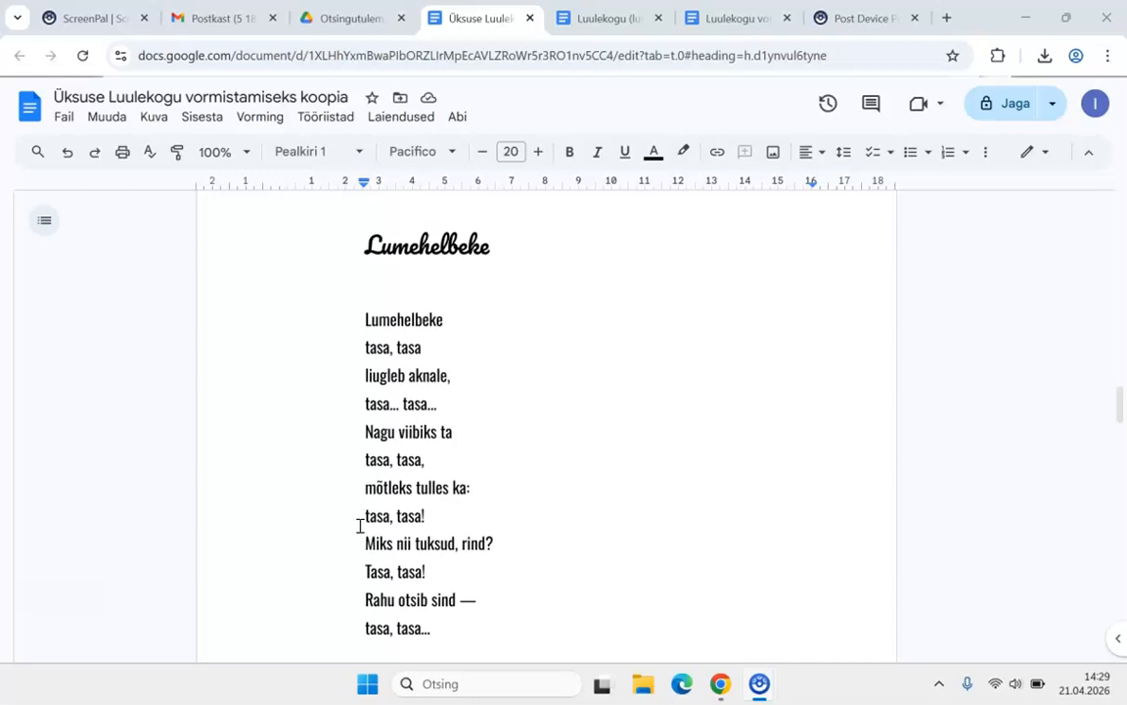
scroll(361, 526, down, 2)
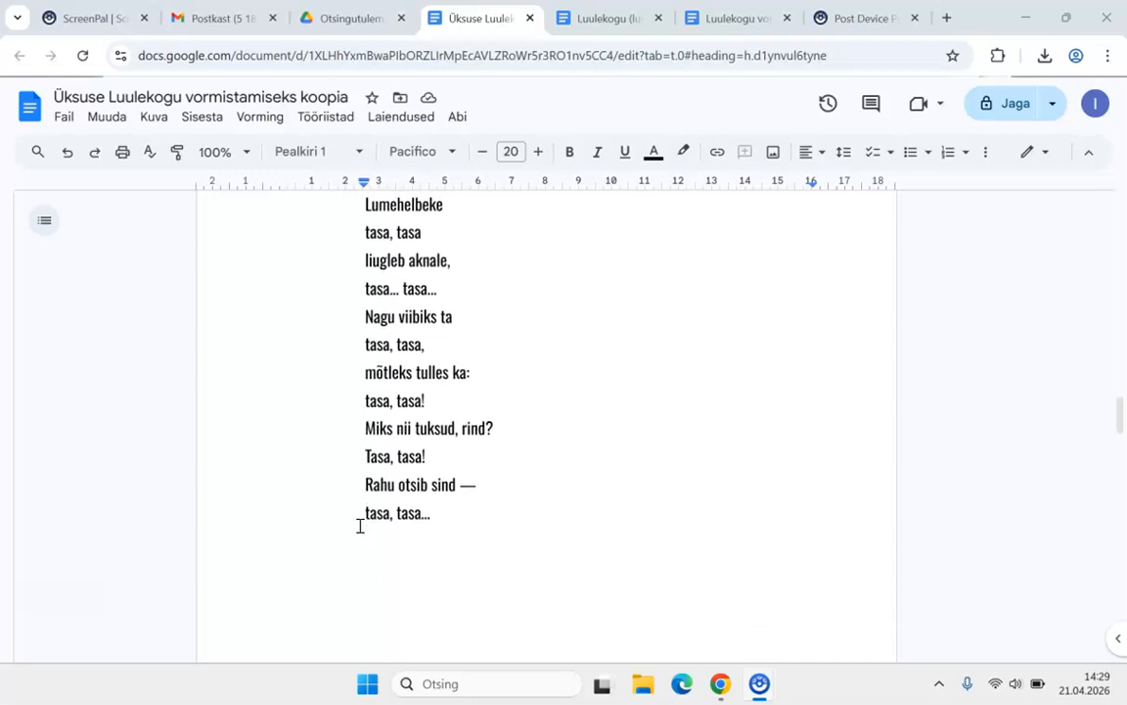
scroll(360, 525, up, 3)
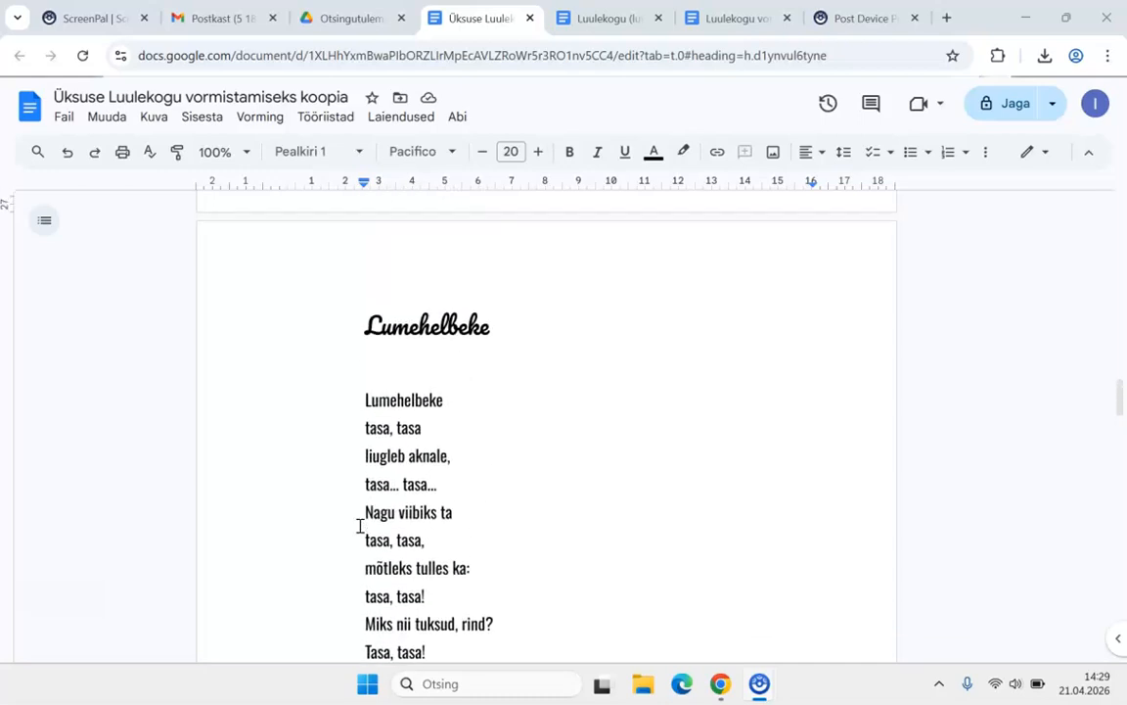
scroll(360, 526, down, 5)
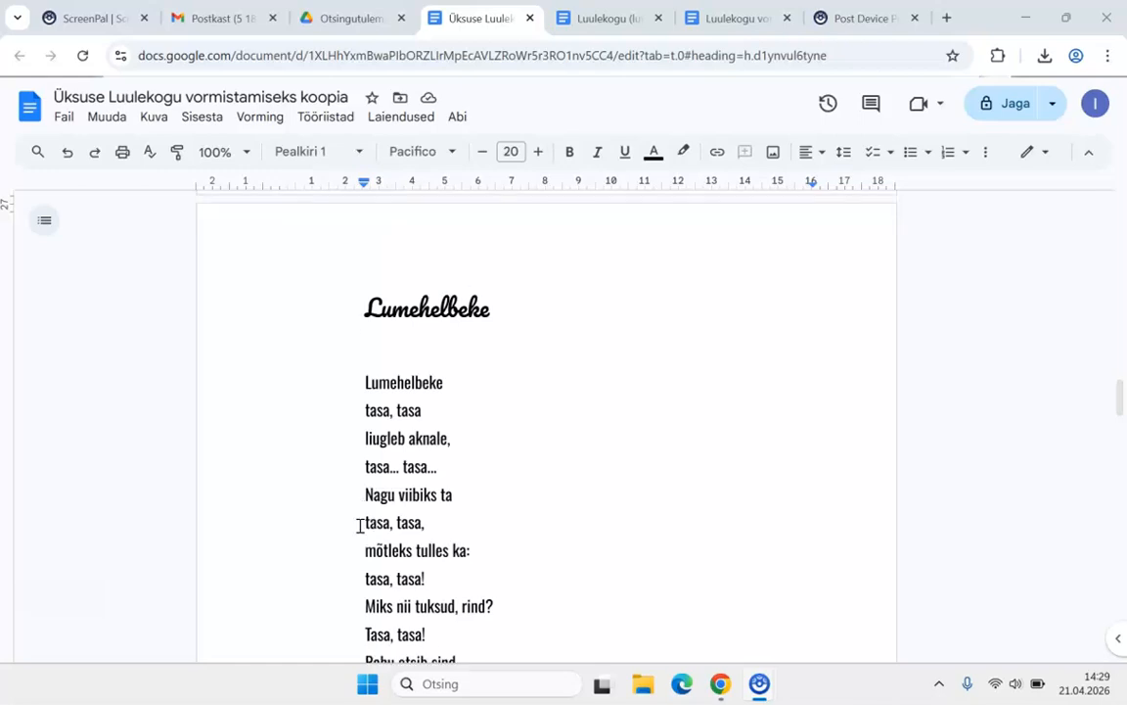
scroll(360, 526, down, 6)
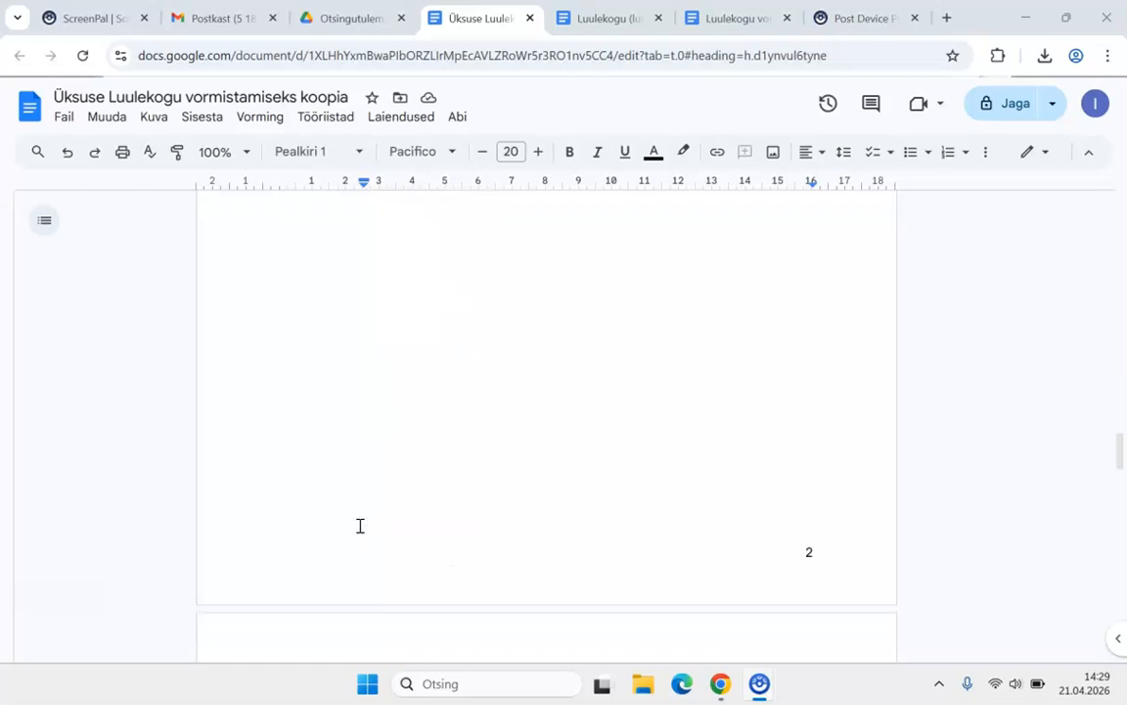
scroll(360, 525, up, 9)
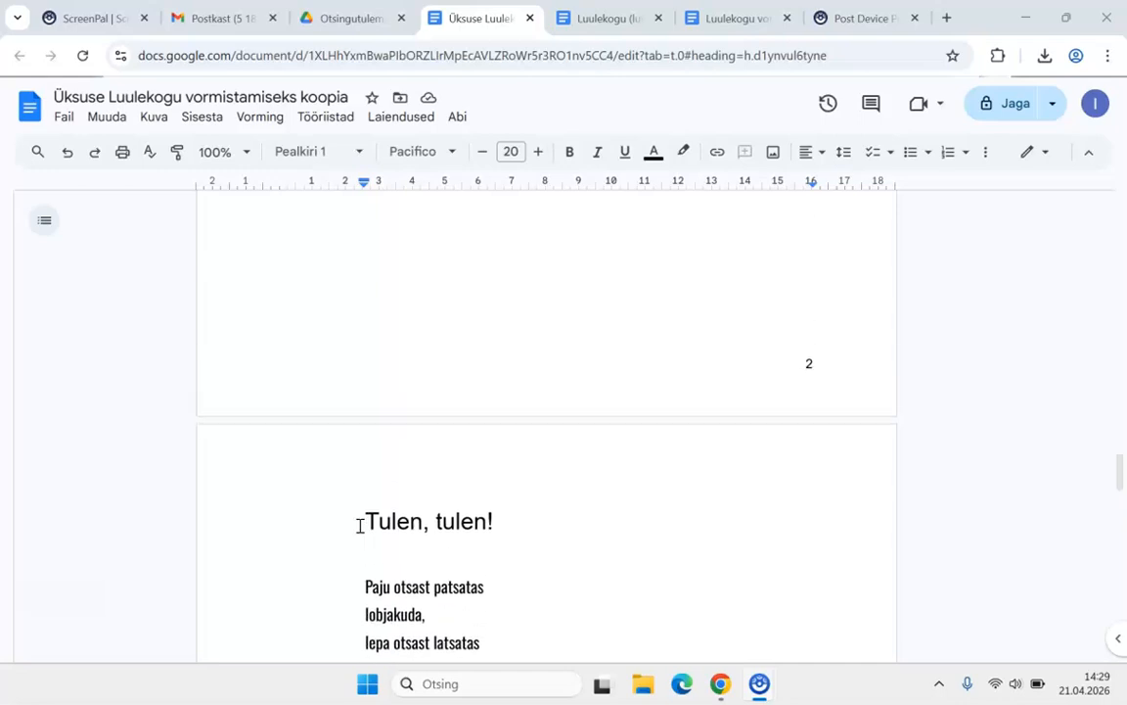
scroll(360, 525, up, 1)
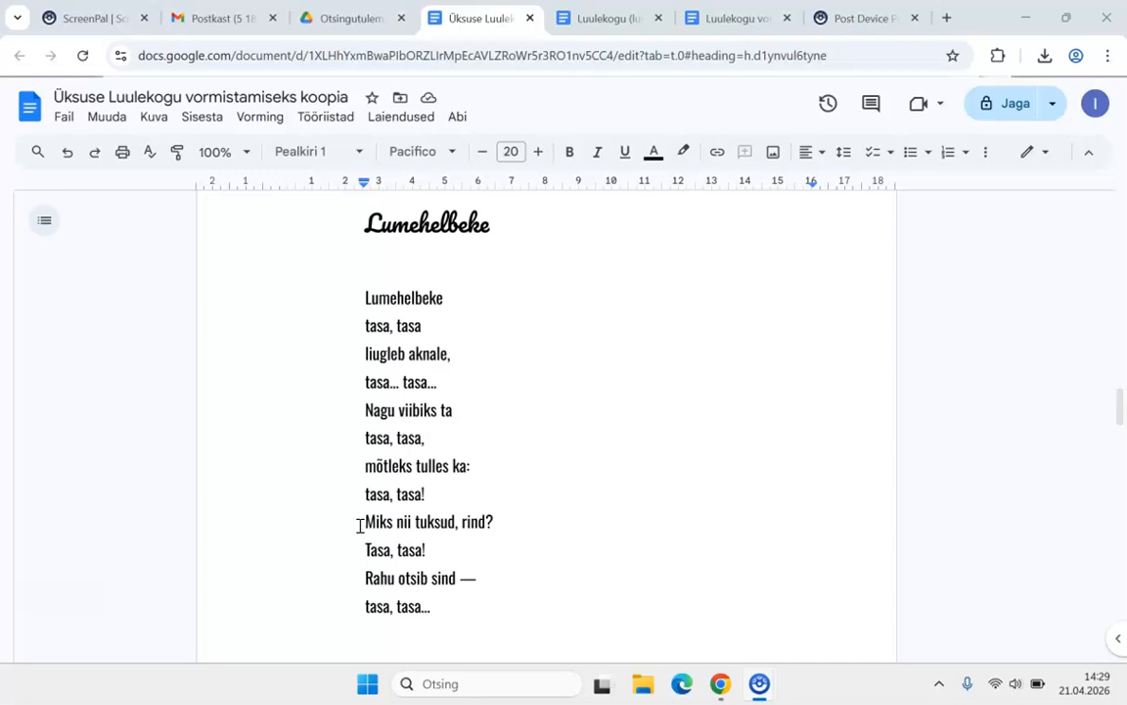
scroll(360, 525, down, 1)
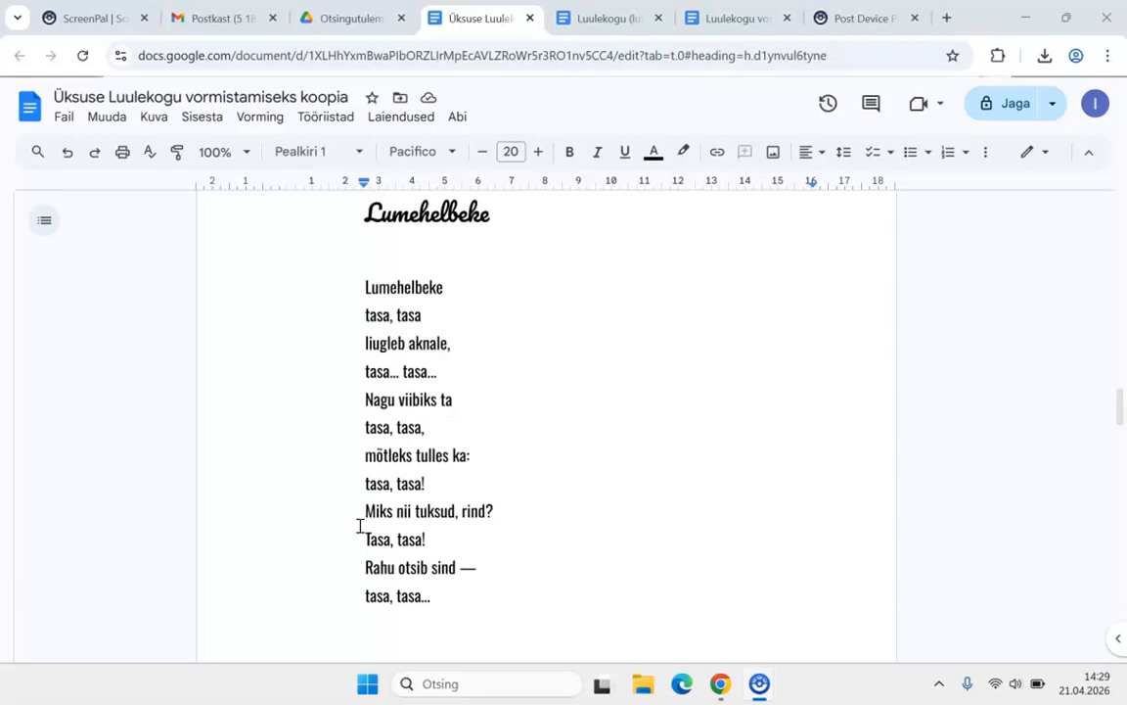
scroll(430, 402, down, 2)
Step: Examine the pages of the poems Tulen, tulen! and Talvine tihane, including their heading style and text
scroll(430, 402, down, 10)
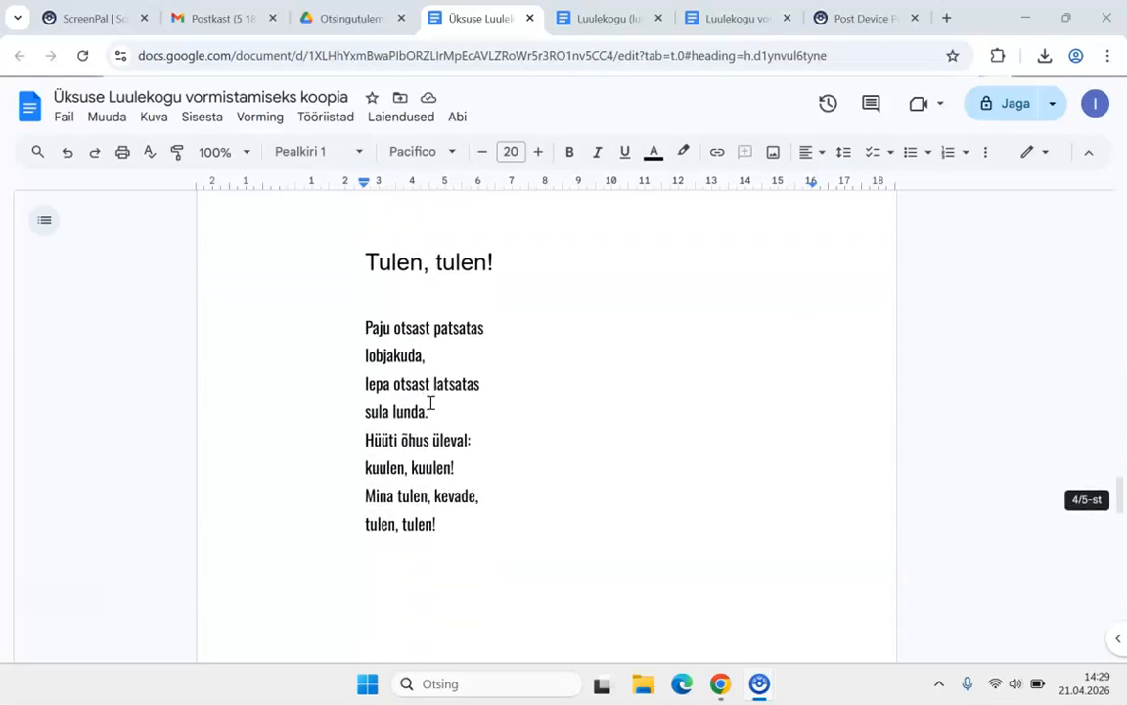
click(418, 367)
scroll(419, 368, down, 1)
scroll(418, 369, down, 10)
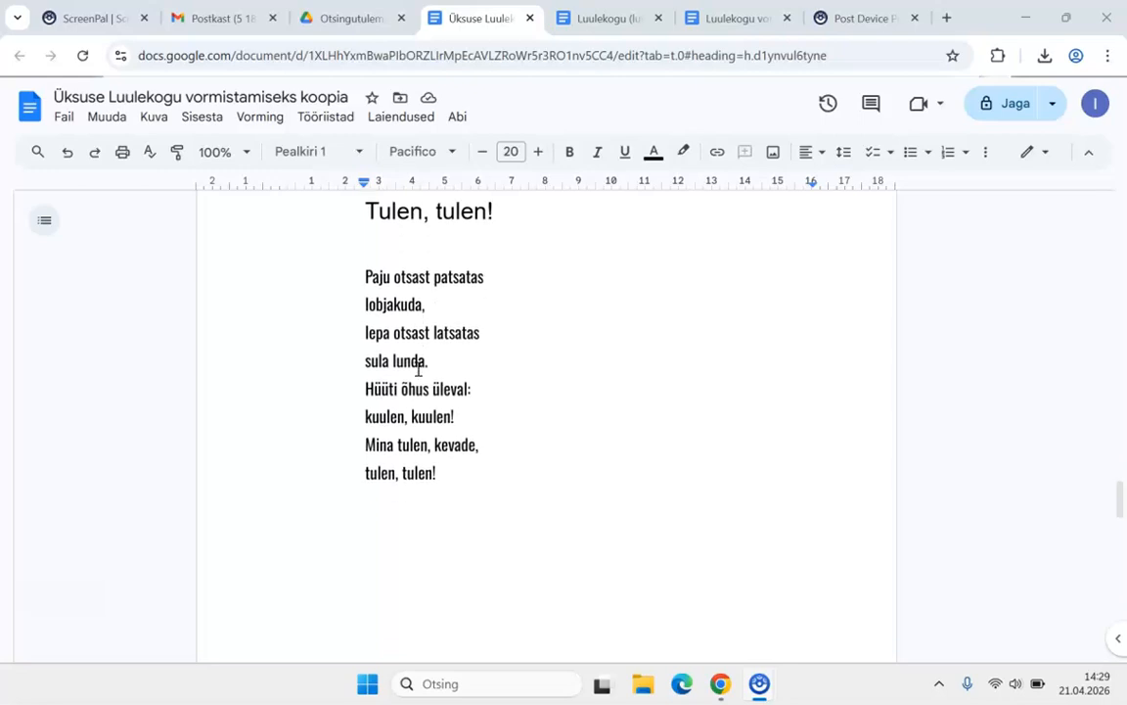
scroll(418, 369, down, 2)
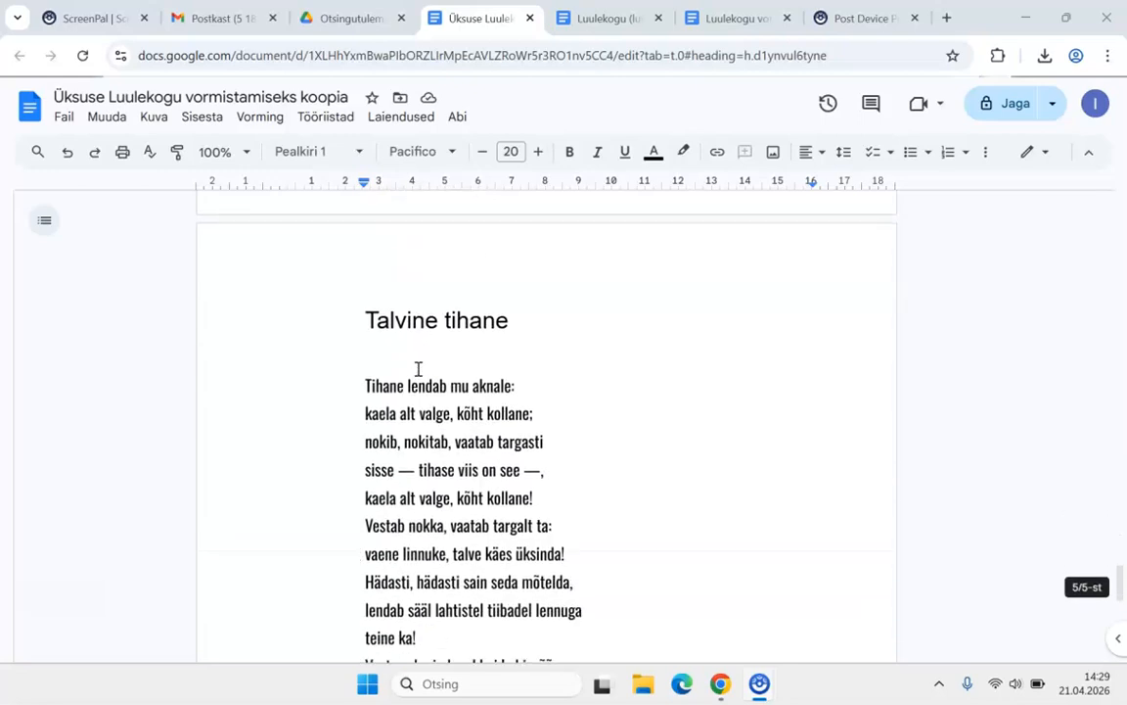
scroll(418, 369, down, 2)
scroll(418, 369, up, 5)
scroll(418, 369, up, 12)
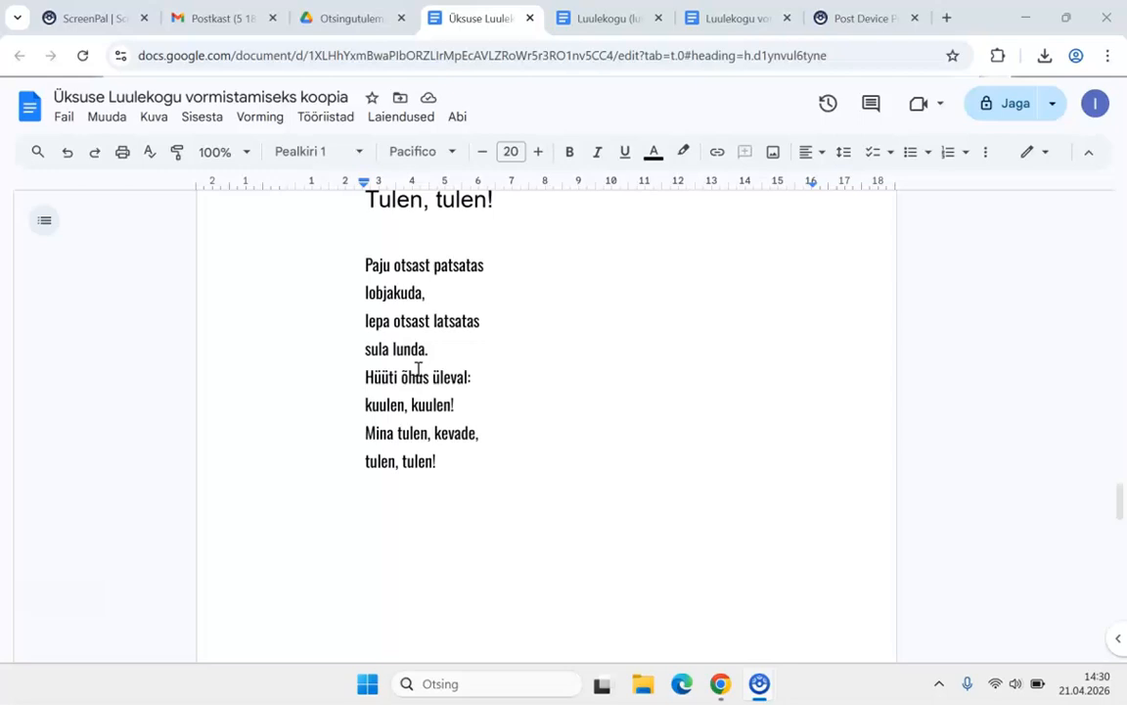
scroll(418, 368, up, 2)
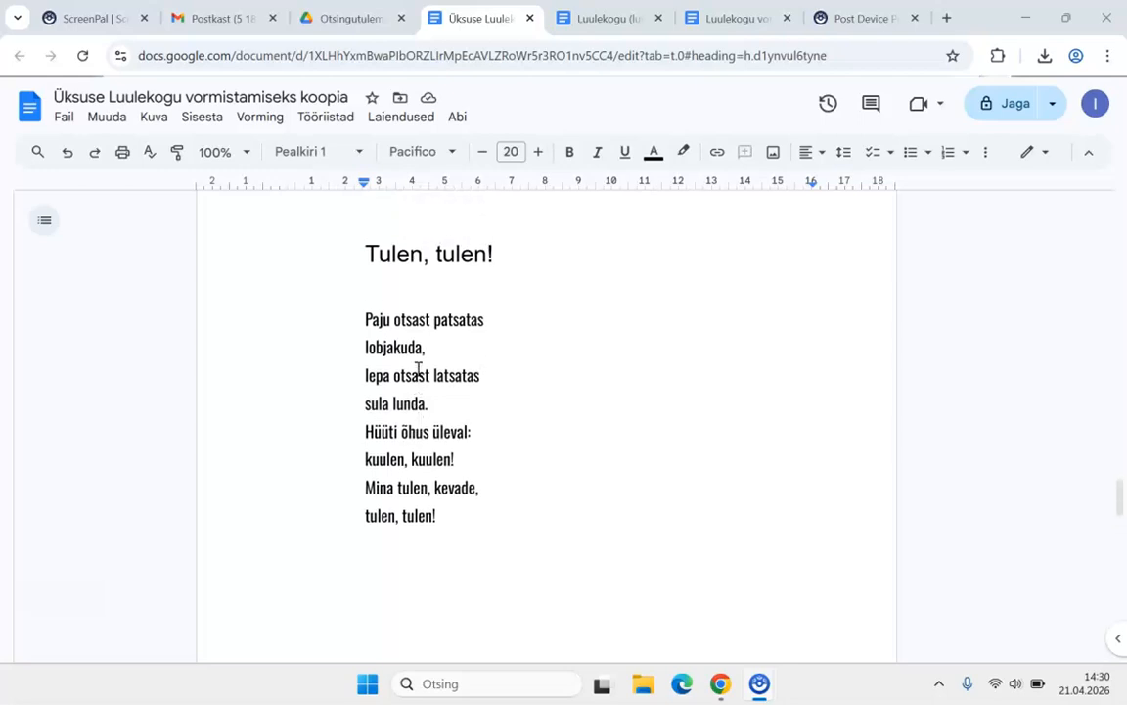
scroll(418, 368, up, 2)
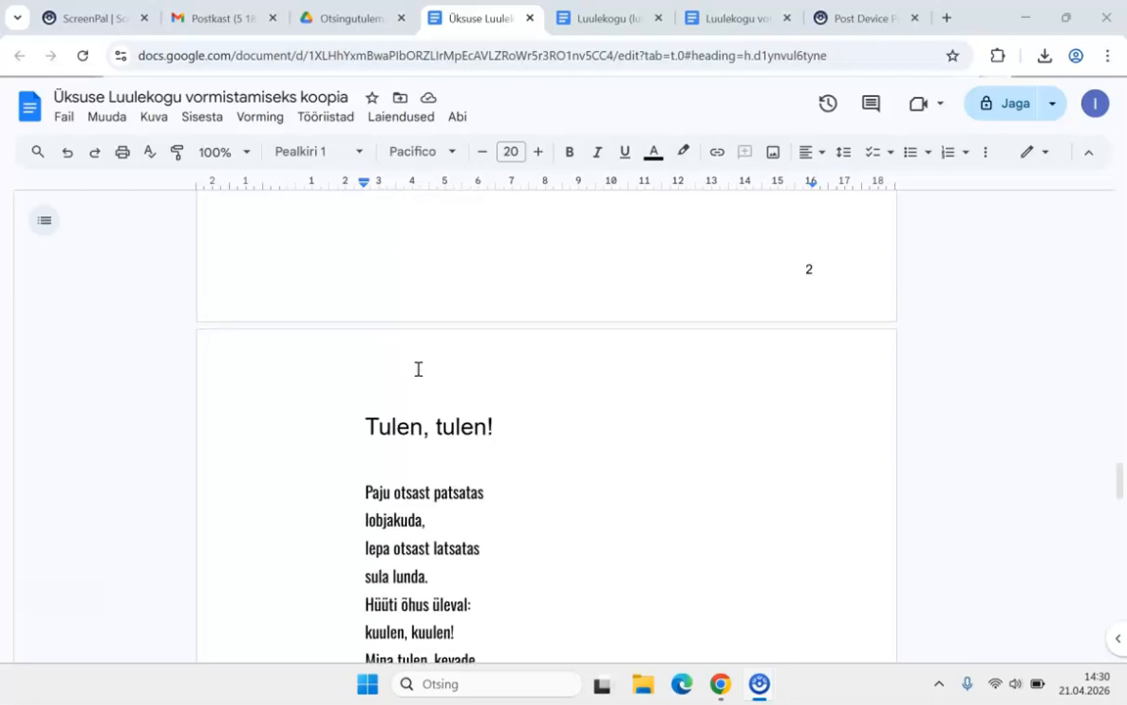
scroll(417, 368, down, 2)
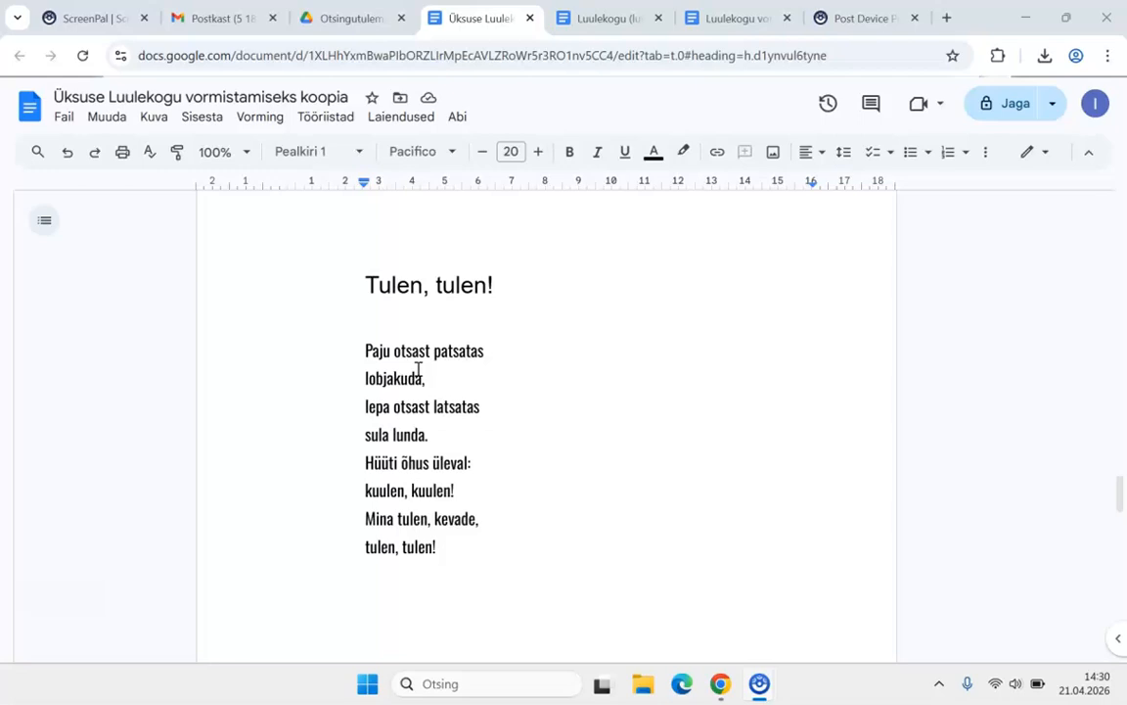
scroll(418, 369, down, 1)
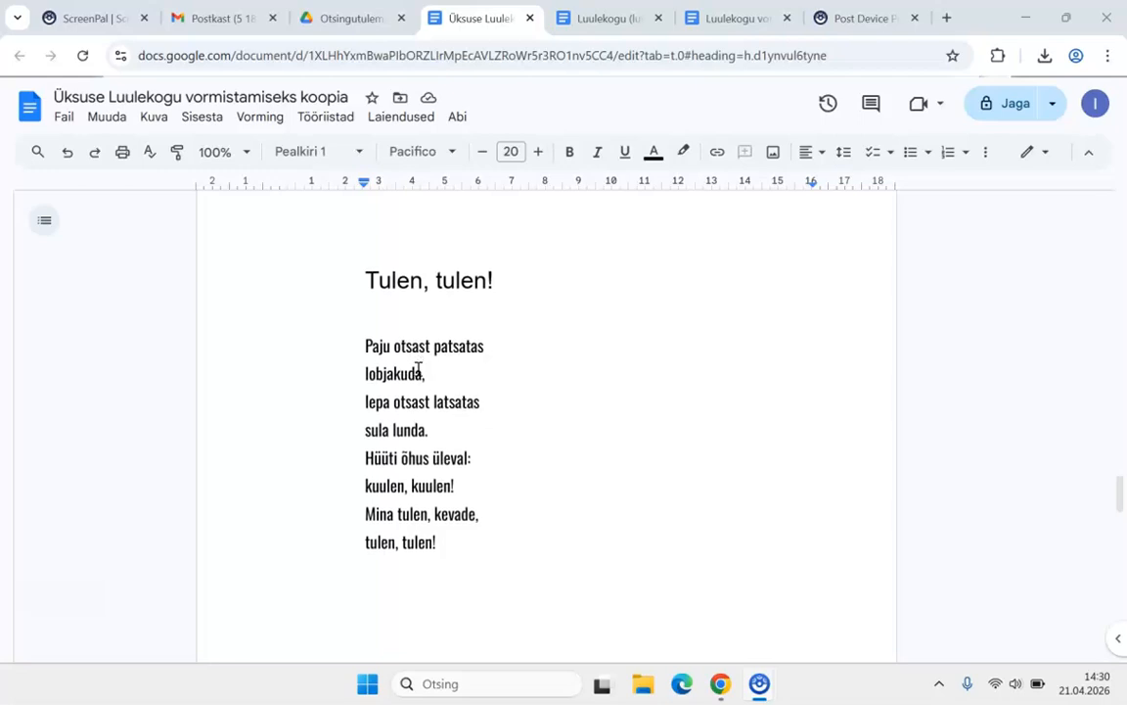
Step: Add an empty line below the last verse line of the poem Tulen, tulen!
click(279, 294)
click(417, 392)
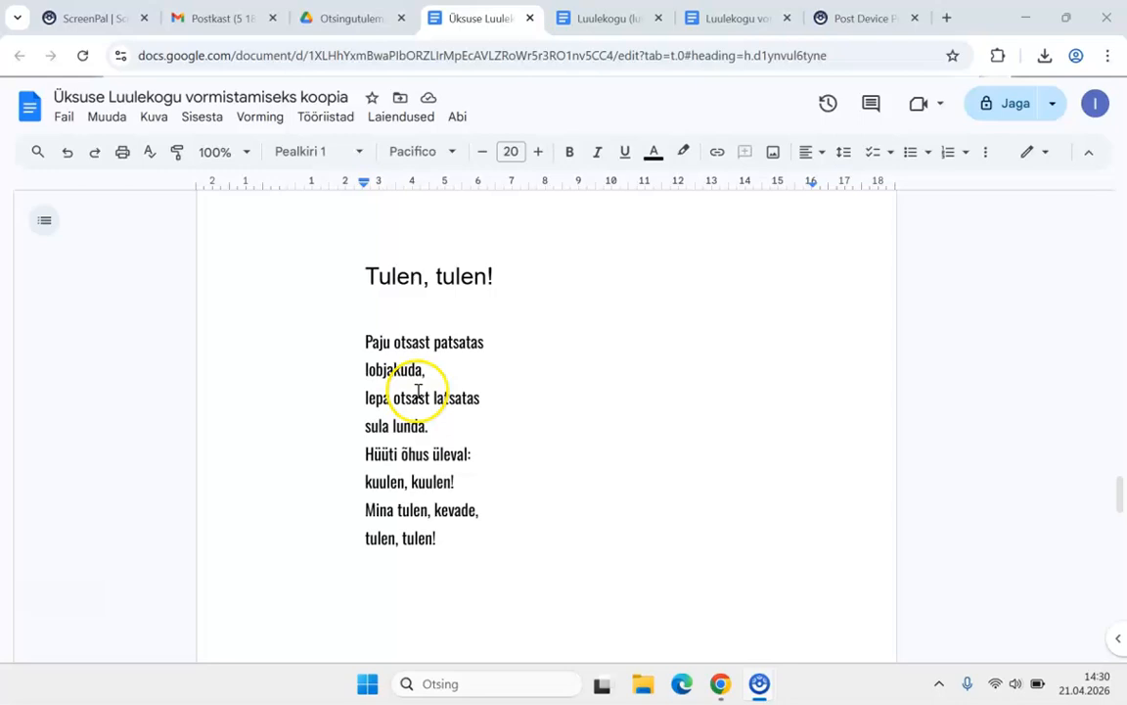
click(449, 538)
key(Return)
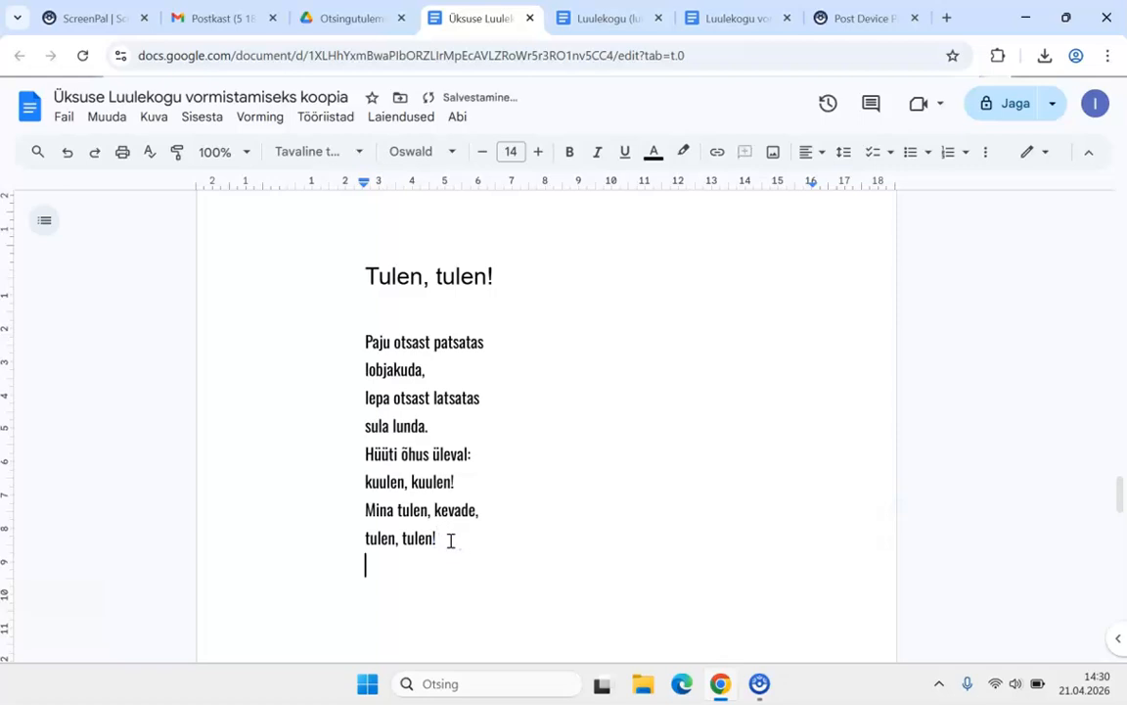
Step: Start inserting an image from the web and search Google Images for "lume sulamine"
click(198, 119)
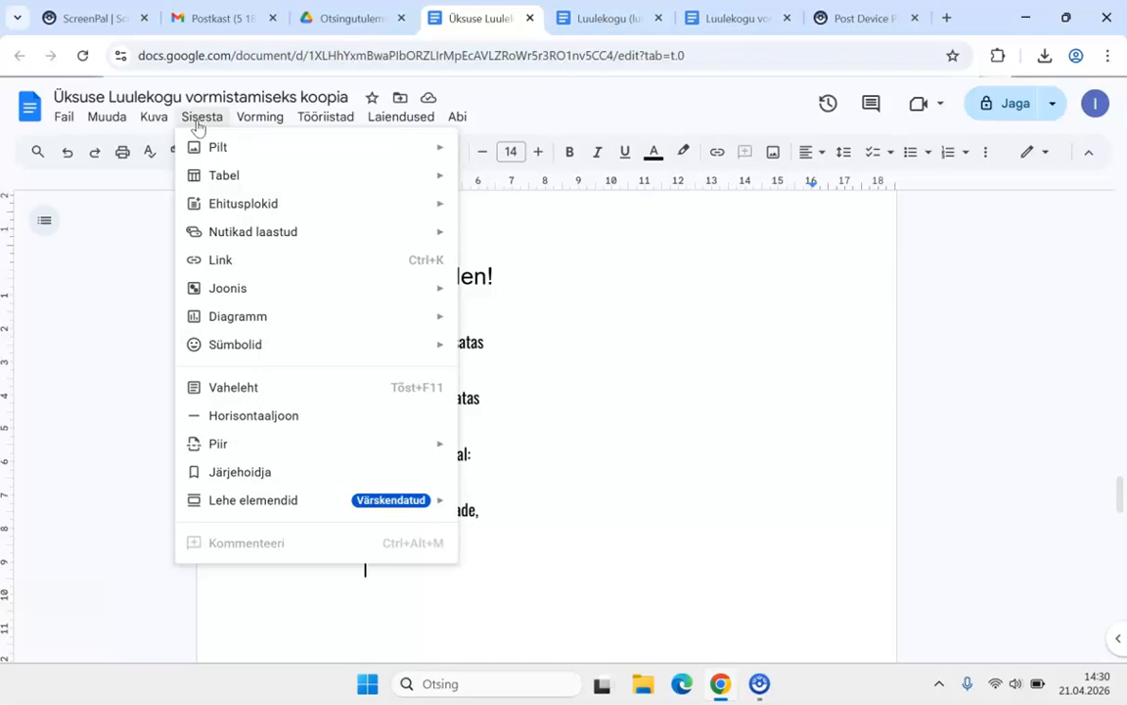
mouse_move(238, 151)
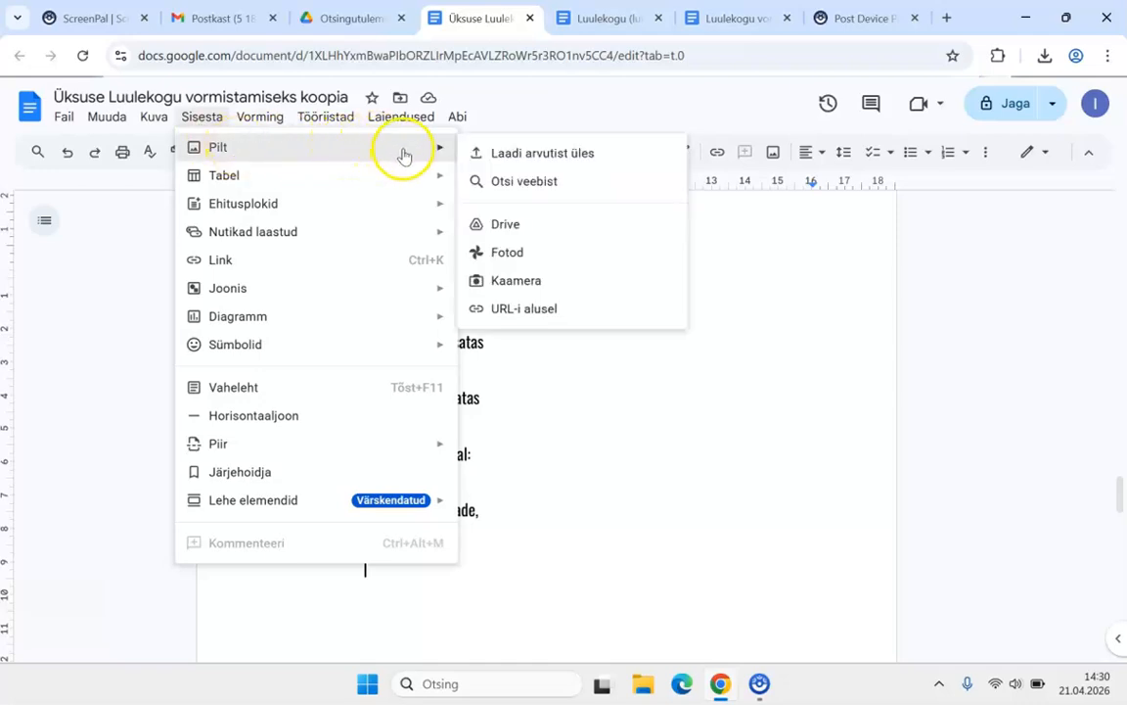
click(520, 184)
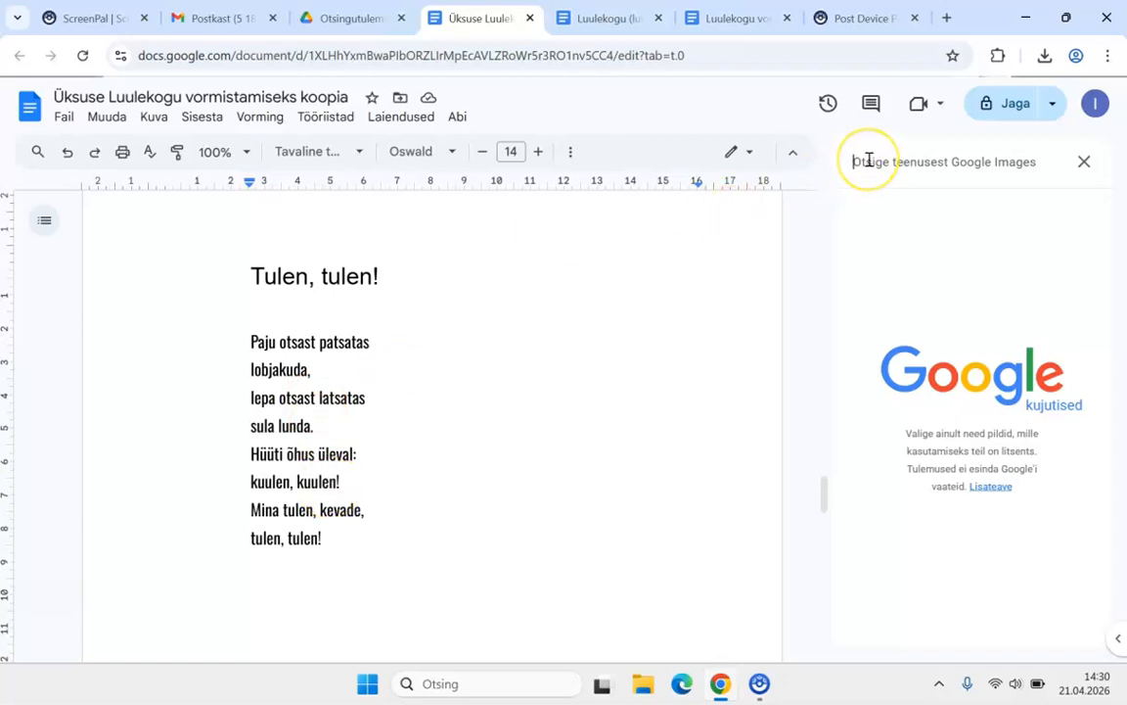
text(lume s)
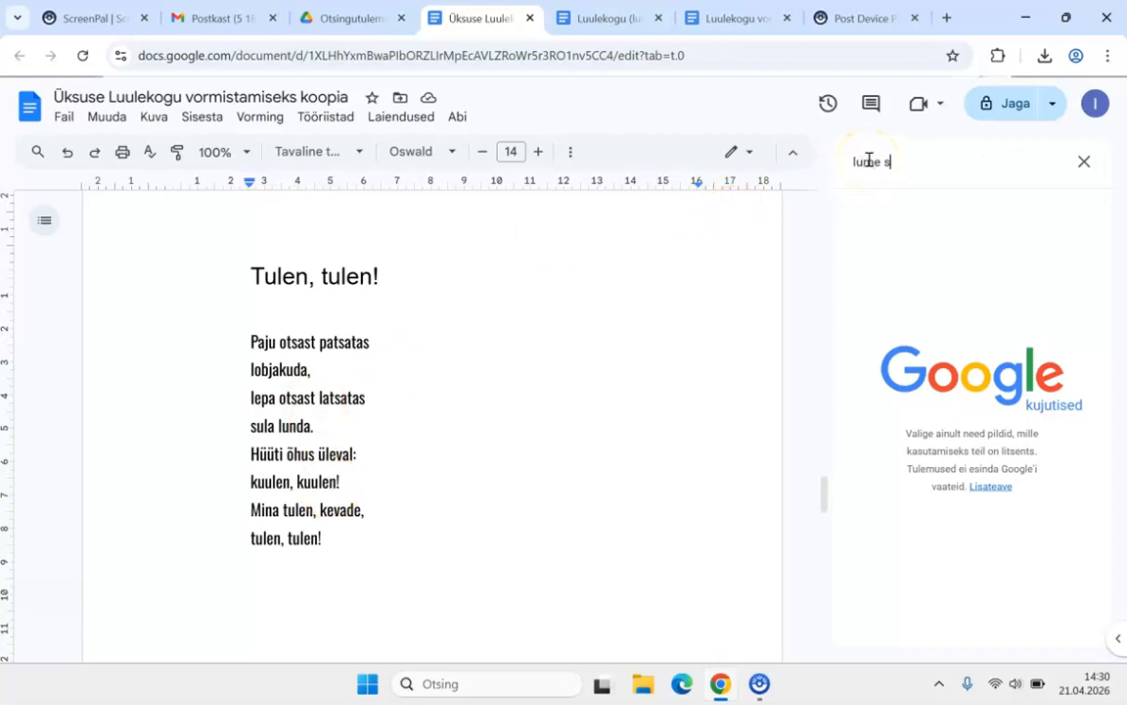
text(ulamine)
key(Return)
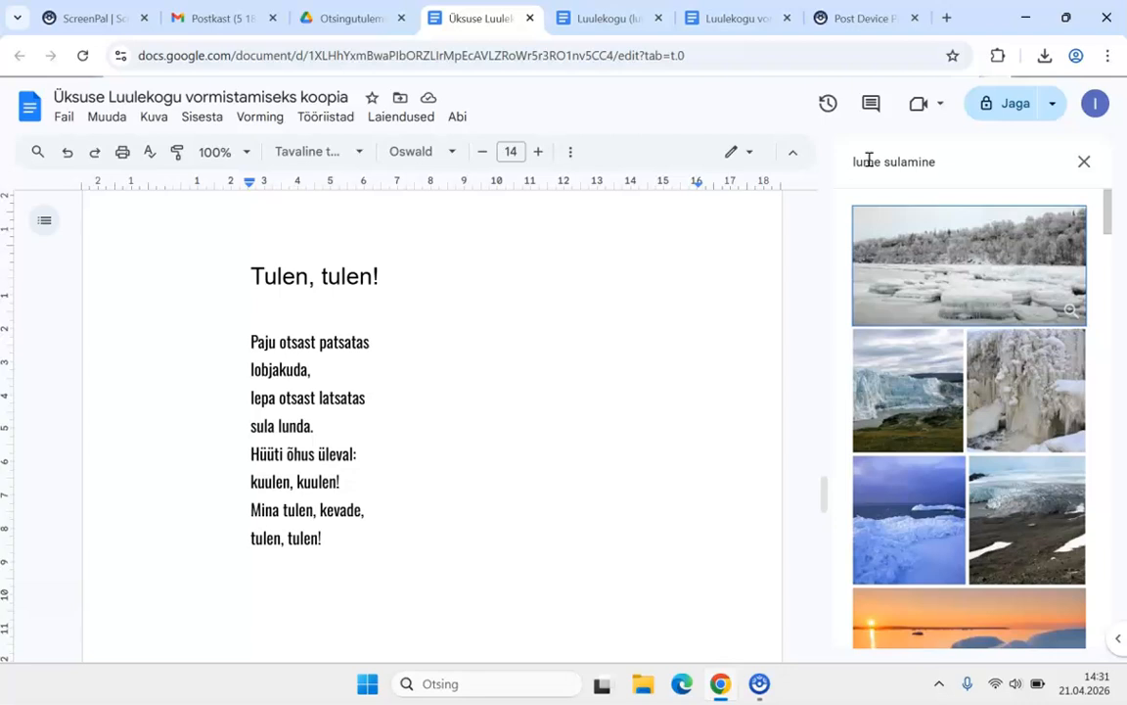
Step: Look through the image results and refine the image search to "lume sulamine puu pealt"
scroll(951, 391, down, 2)
scroll(951, 386, up, 2)
click(946, 167)
text(pr)
text(u pealt)
key(Return)
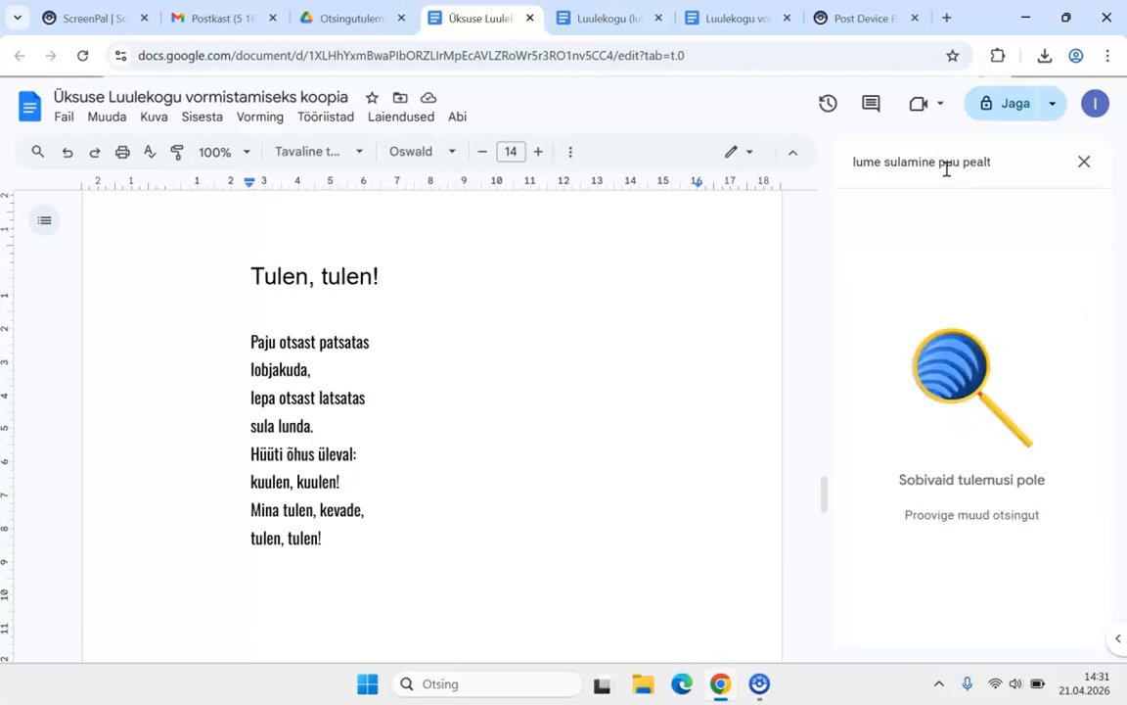
Step: Search the web for "translate" in a new browser tab and open Google Translate (Google'i tõlge)
click(947, 18)
text(tra)
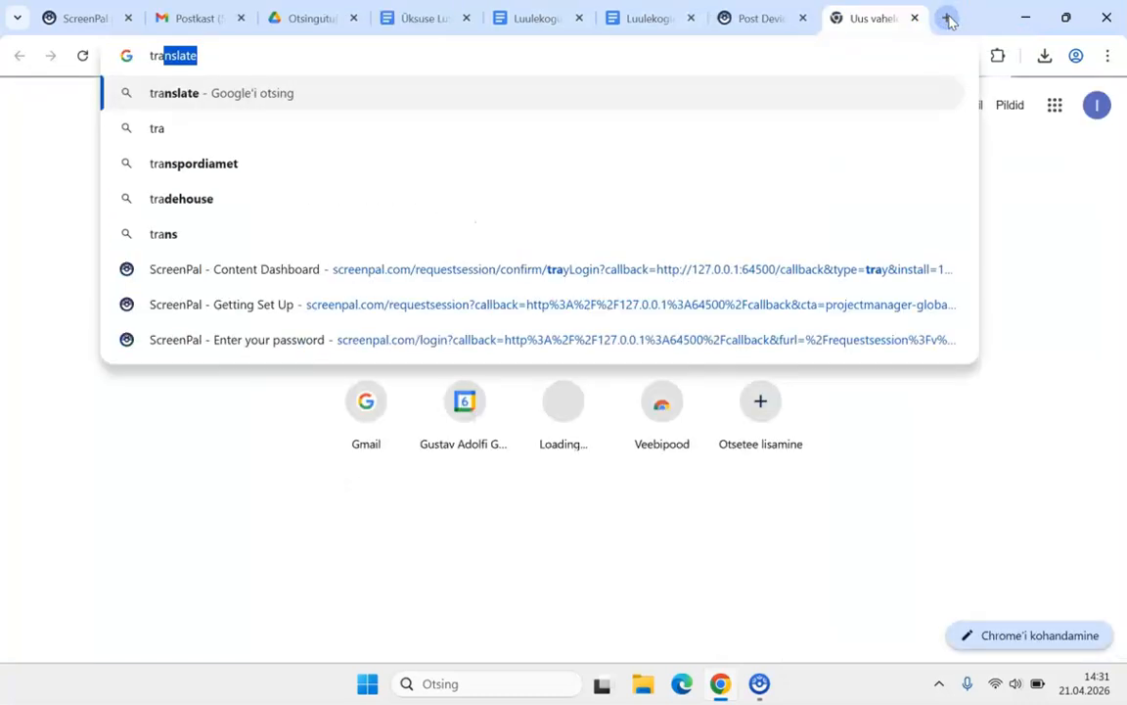
text(nslate)
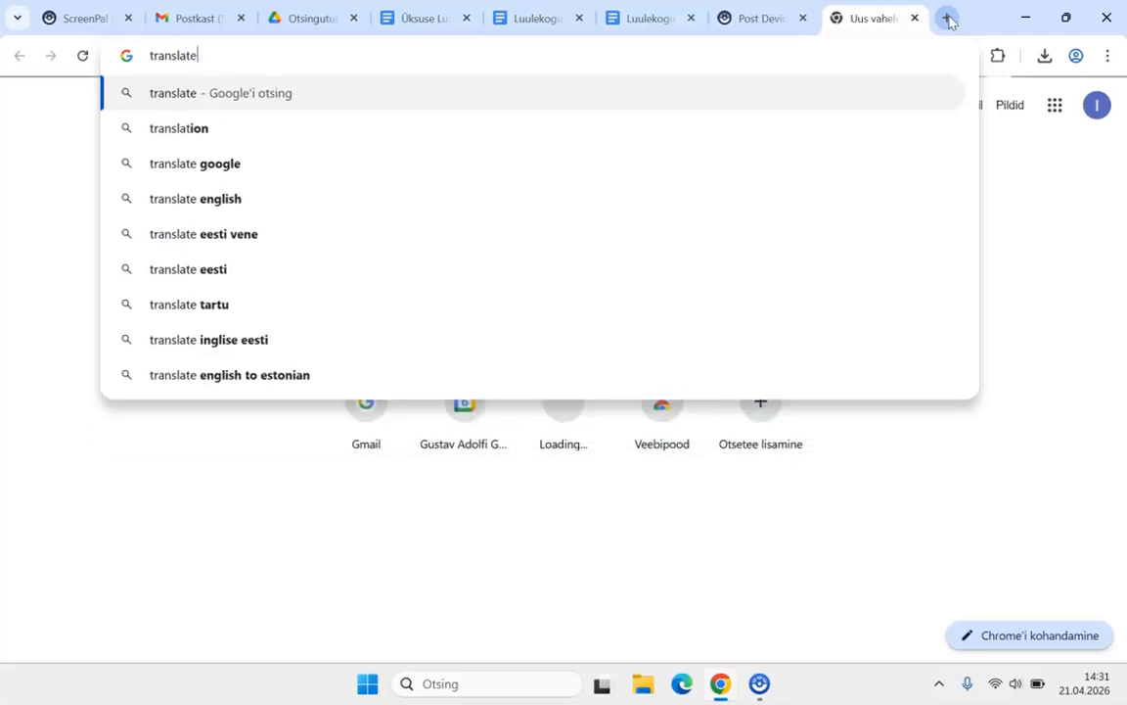
key(Return)
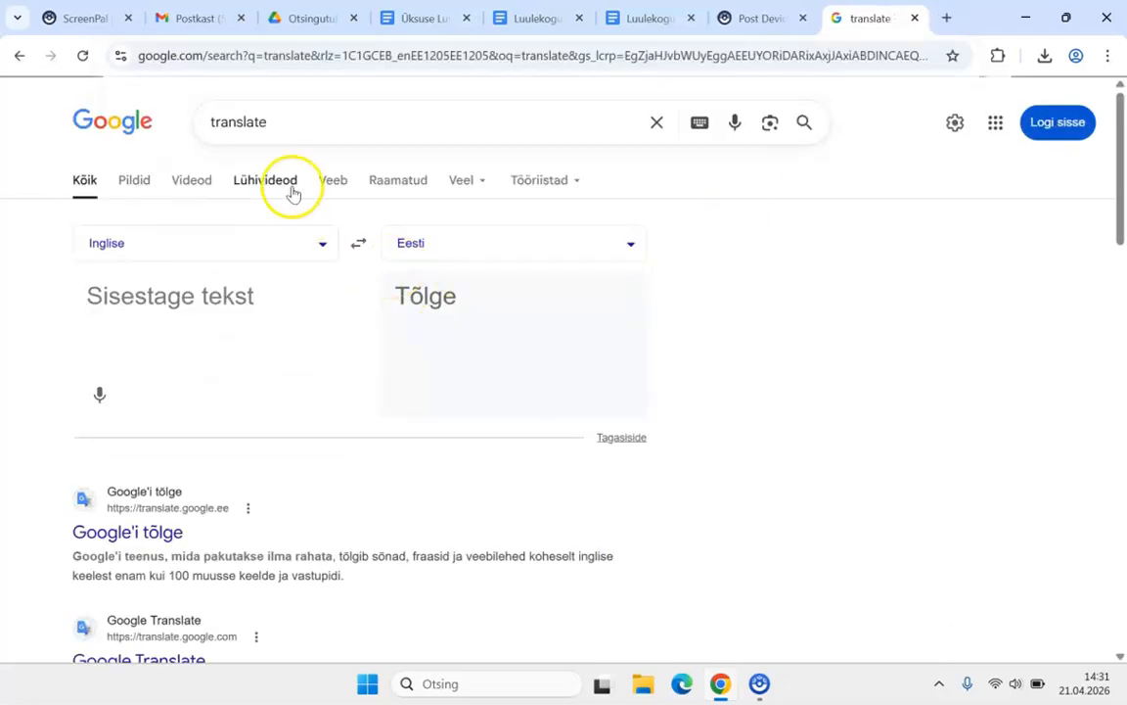
click(146, 533)
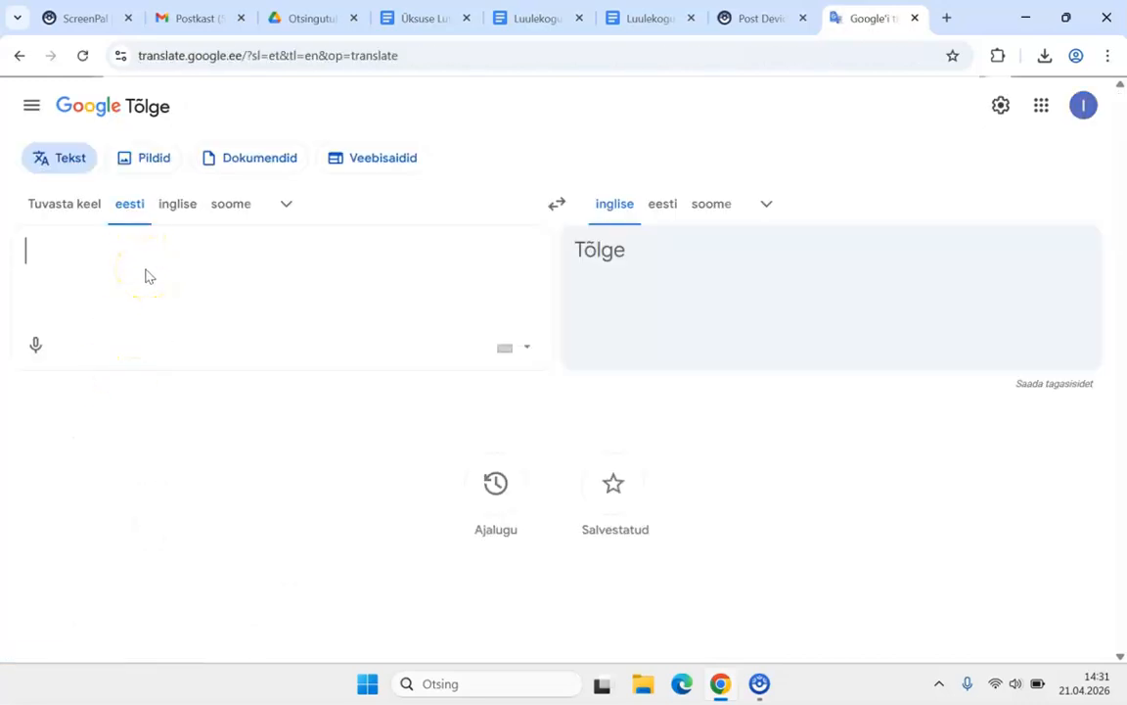
Step: Translate "lumi sulab puu pealt" from Estonian to English and copy the translation
text(lumi su)
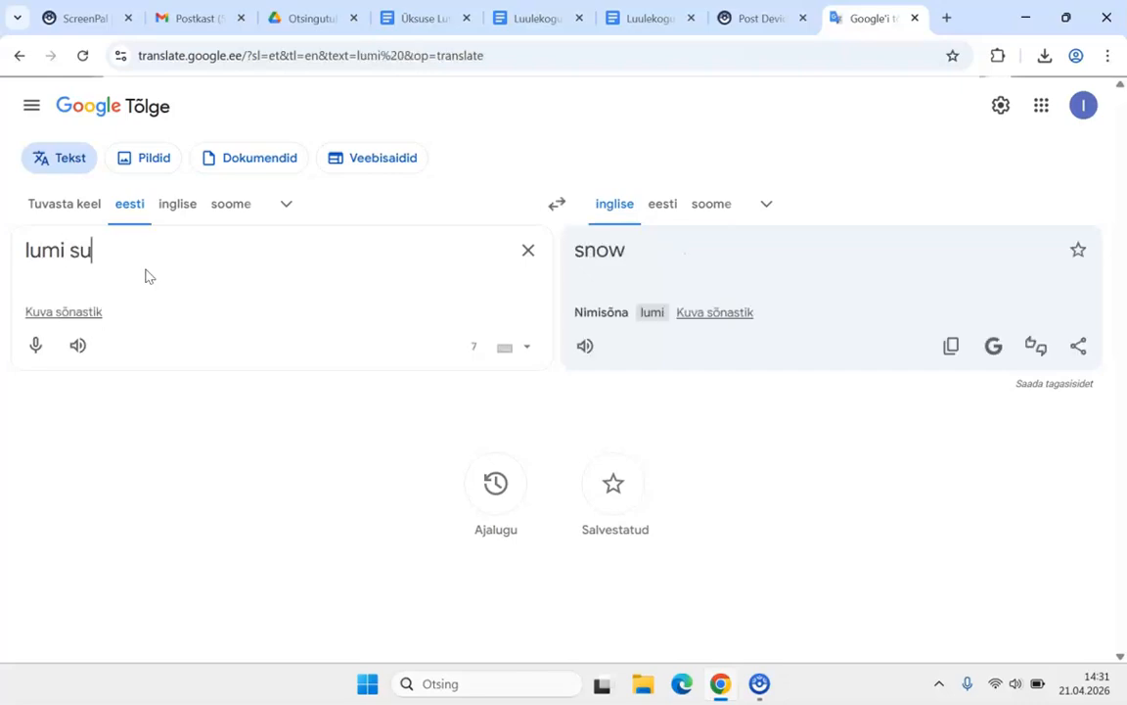
text(lab puu pealt)
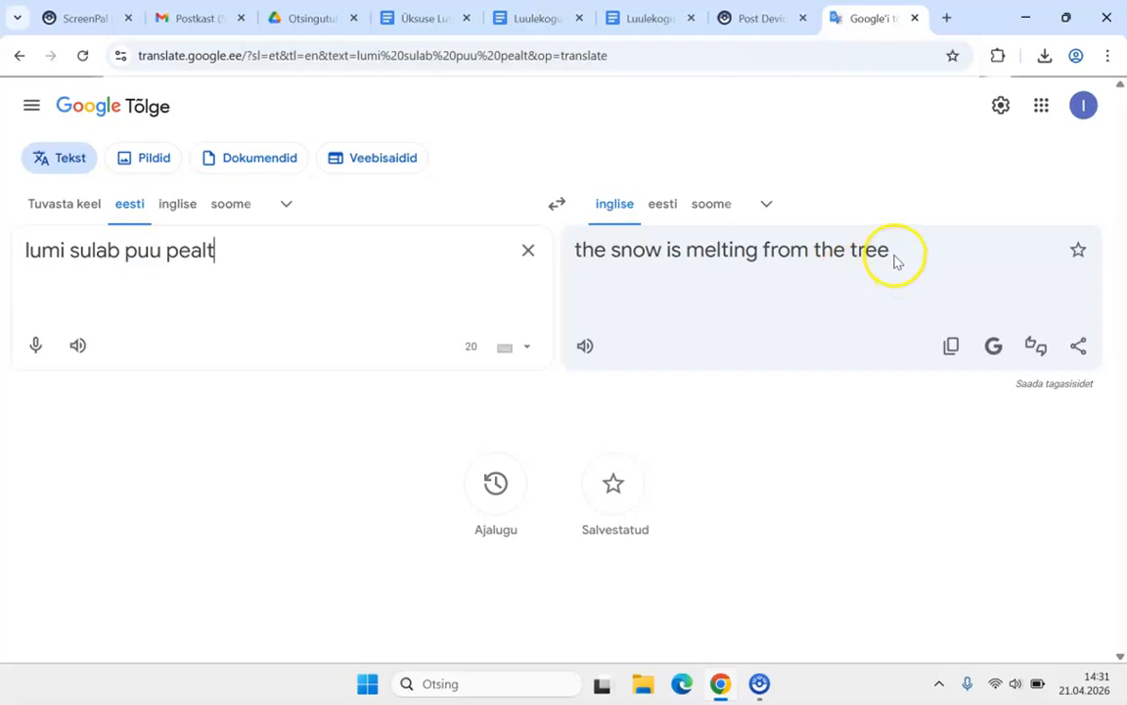
drag(892, 255, 574, 253)
click(954, 347)
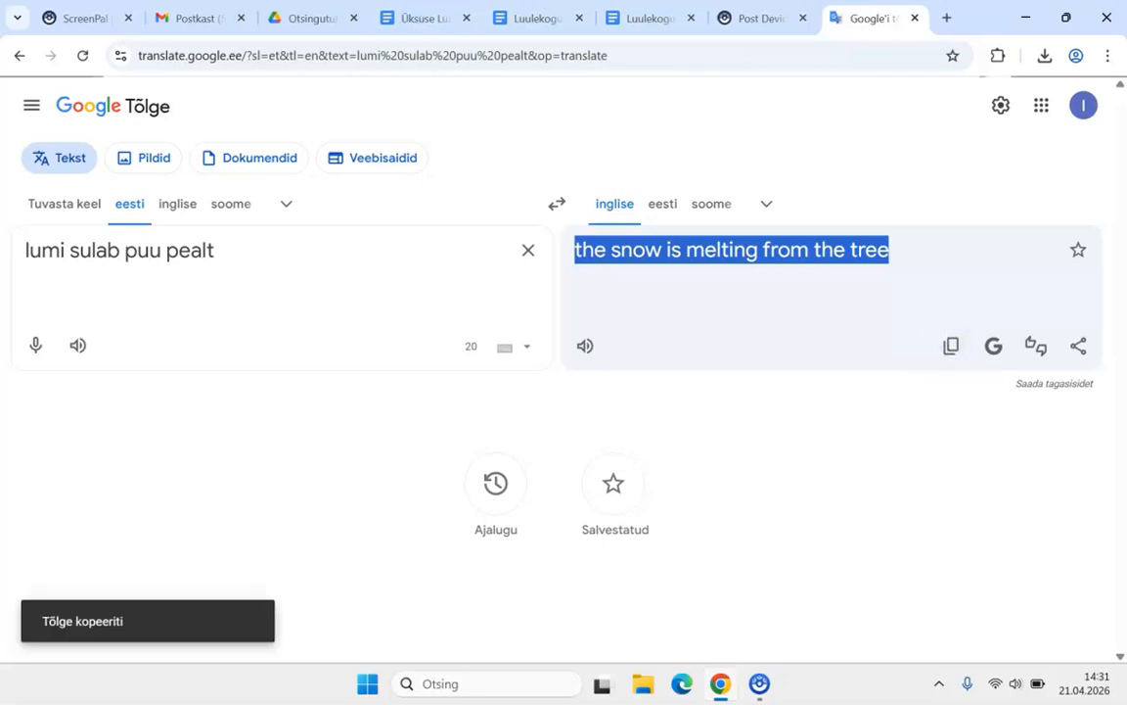
Step: Return to the poetry document and replace the Google Images search with the copied translation "the snow is melting from the tree"
click(416, 17)
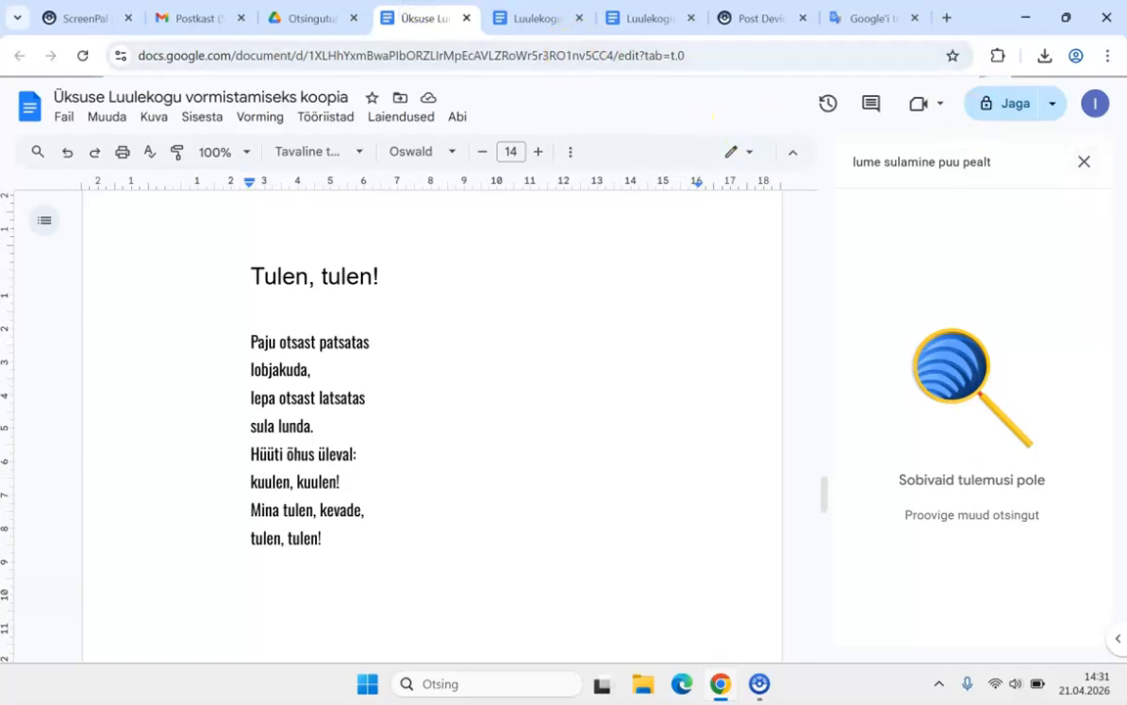
click(998, 164)
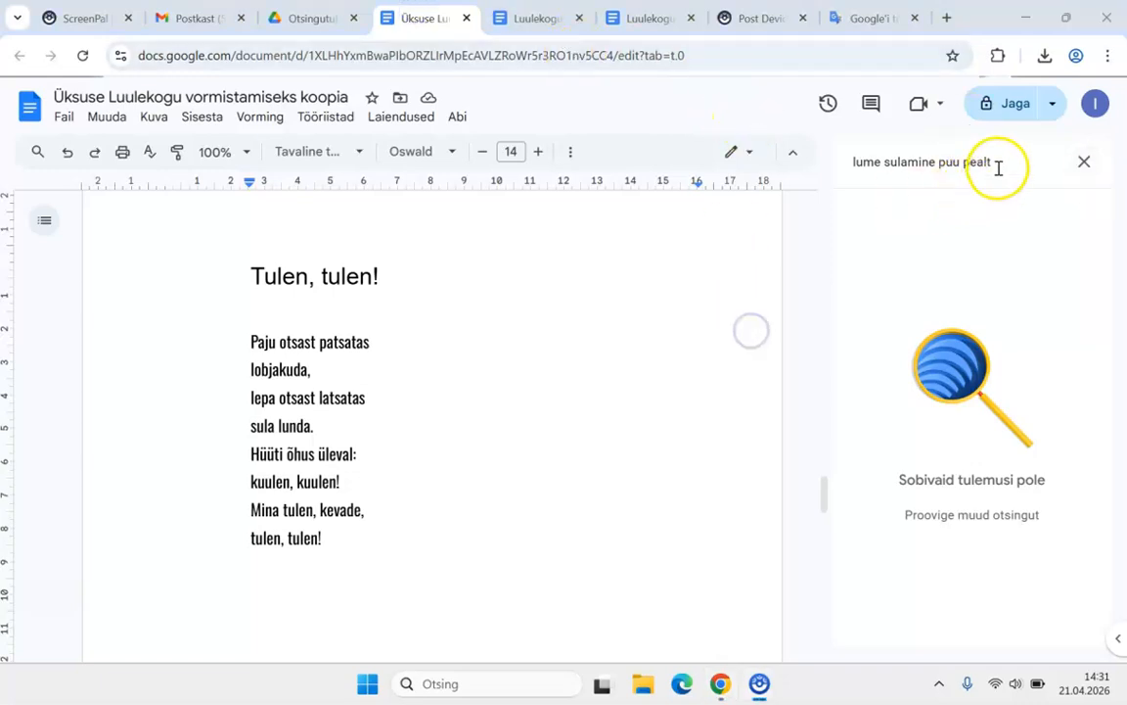
key(BackSpace)
key(BackSpace)
key(BackSpace)
key(BackSpace)
key(BackSpace)
key(BackSpace)
key(BackSpace)
key(BackSpace)
key(BackSpace)
key(BackSpace)
key(BackSpace)
key(BackSpace)
key(BackSpace)
key(BackSpace)
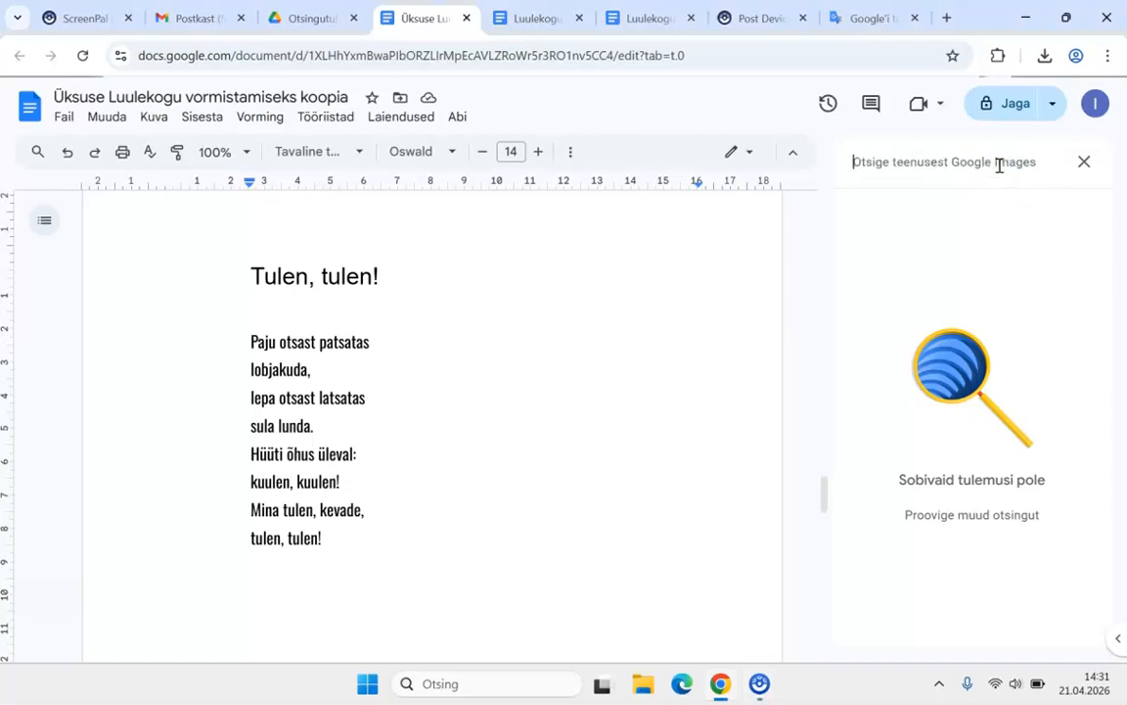
right_click(998, 164)
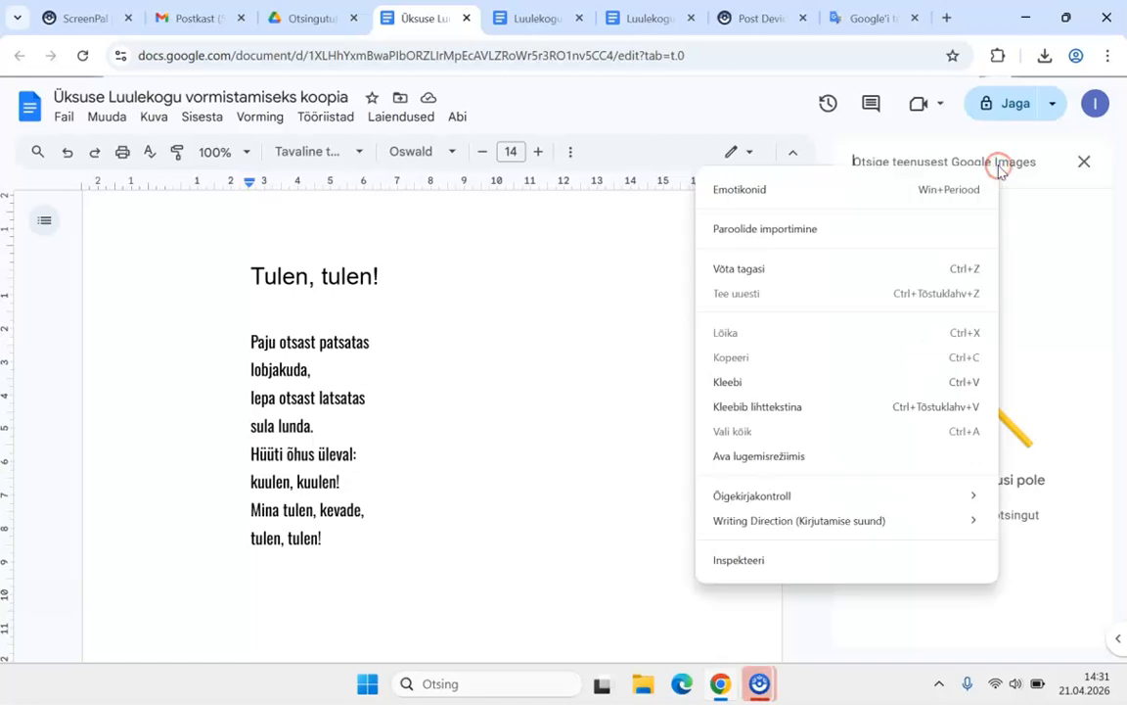
click(725, 383)
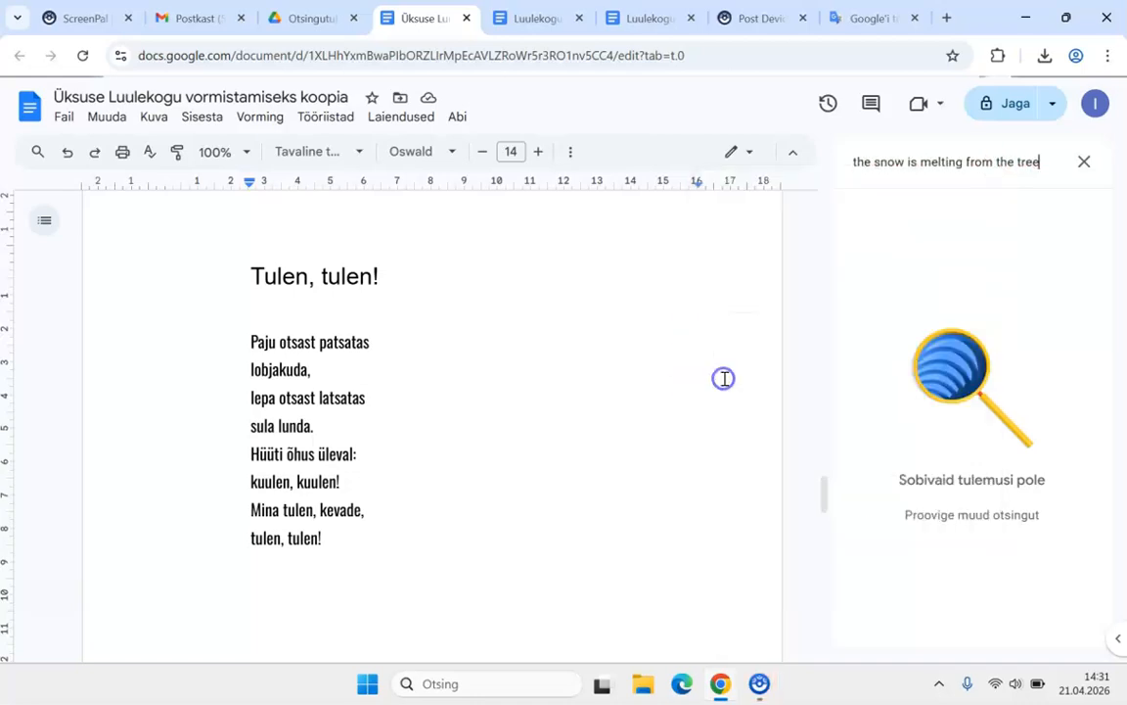
key(Return)
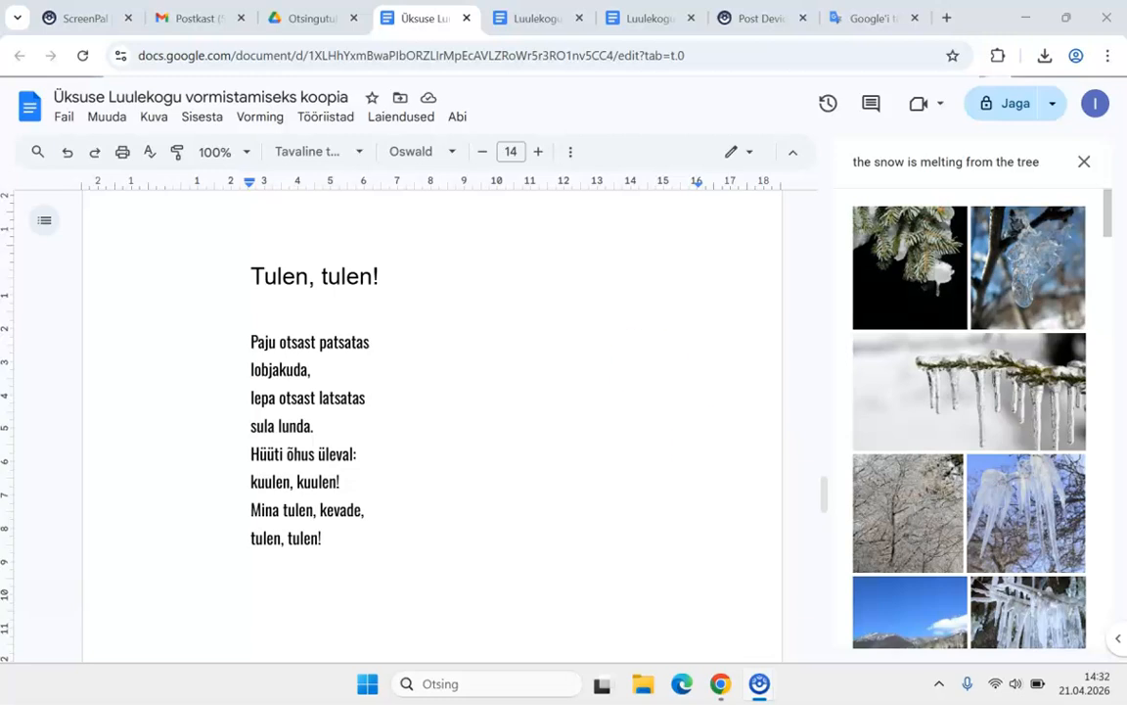
Step: Browse the image results, preview the photo of icy branches against a blue sky, and open its source page
scroll(977, 455, down, 1)
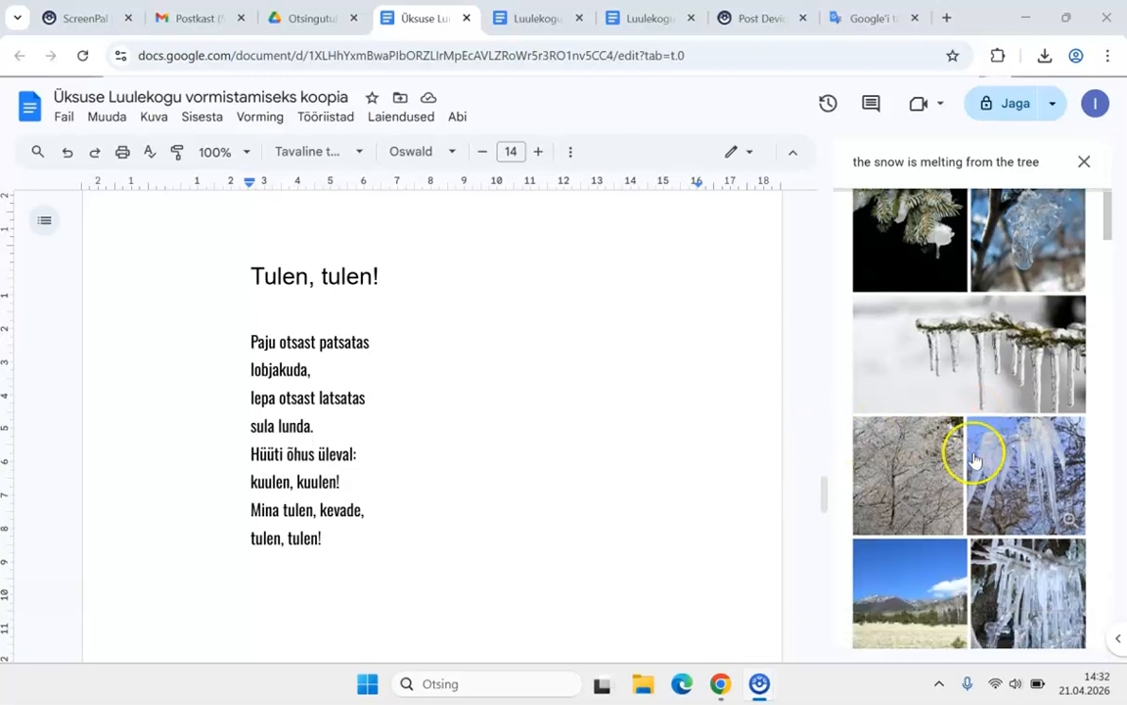
scroll(976, 455, down, 1)
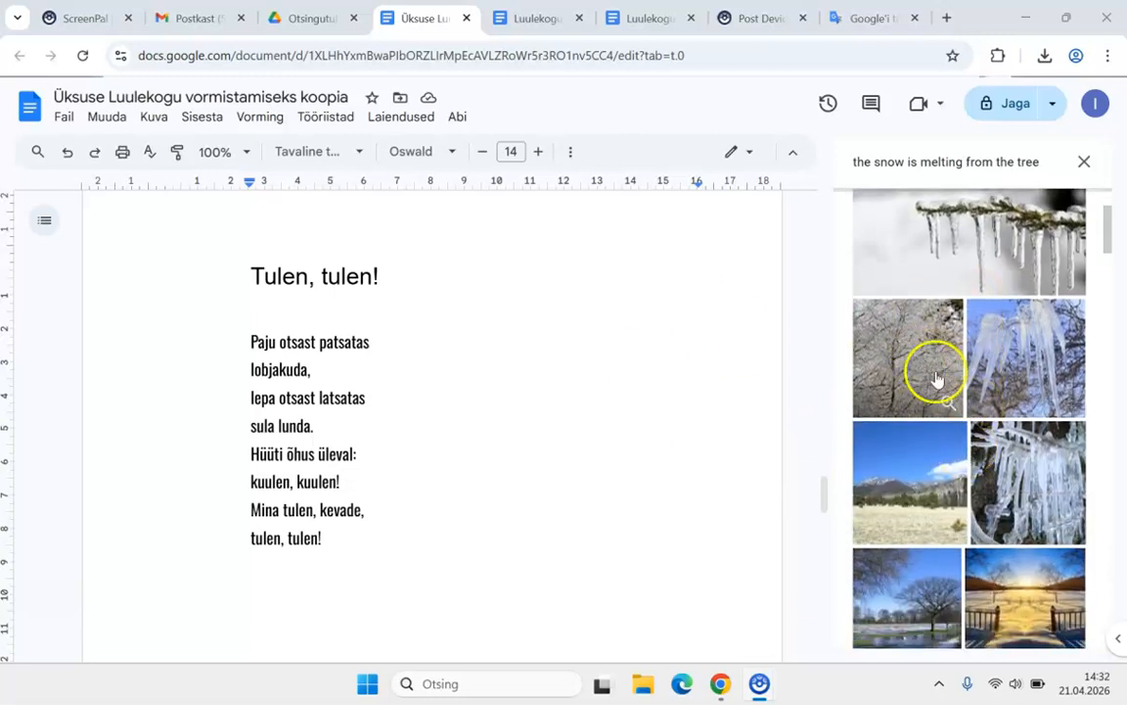
scroll(1043, 485, down, 1)
scroll(1043, 485, down, 3)
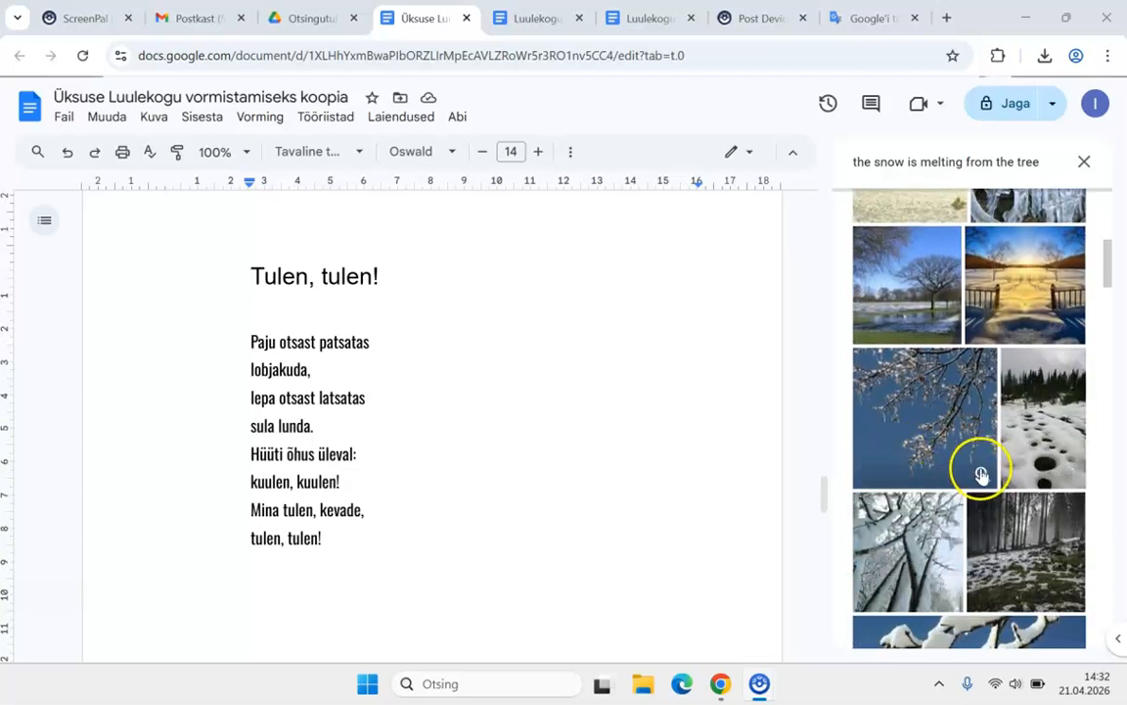
click(982, 475)
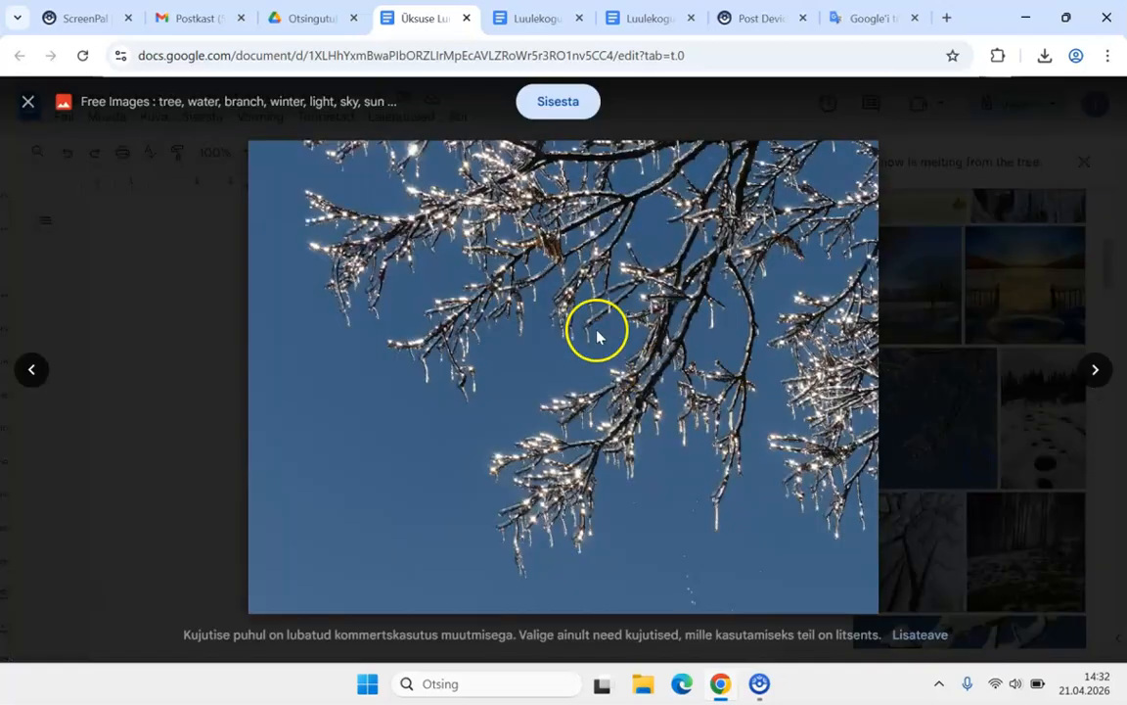
click(255, 104)
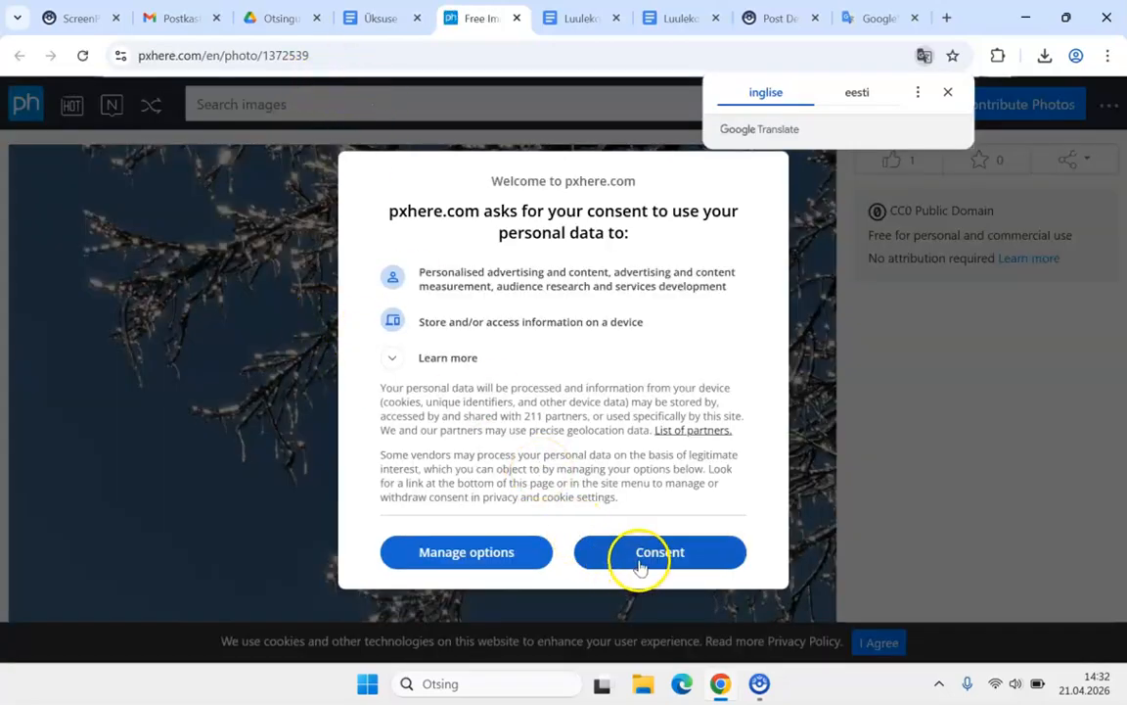
Step: Manage the data preferences on pxhere.com and confirm the choices with the consent options left off
click(500, 554)
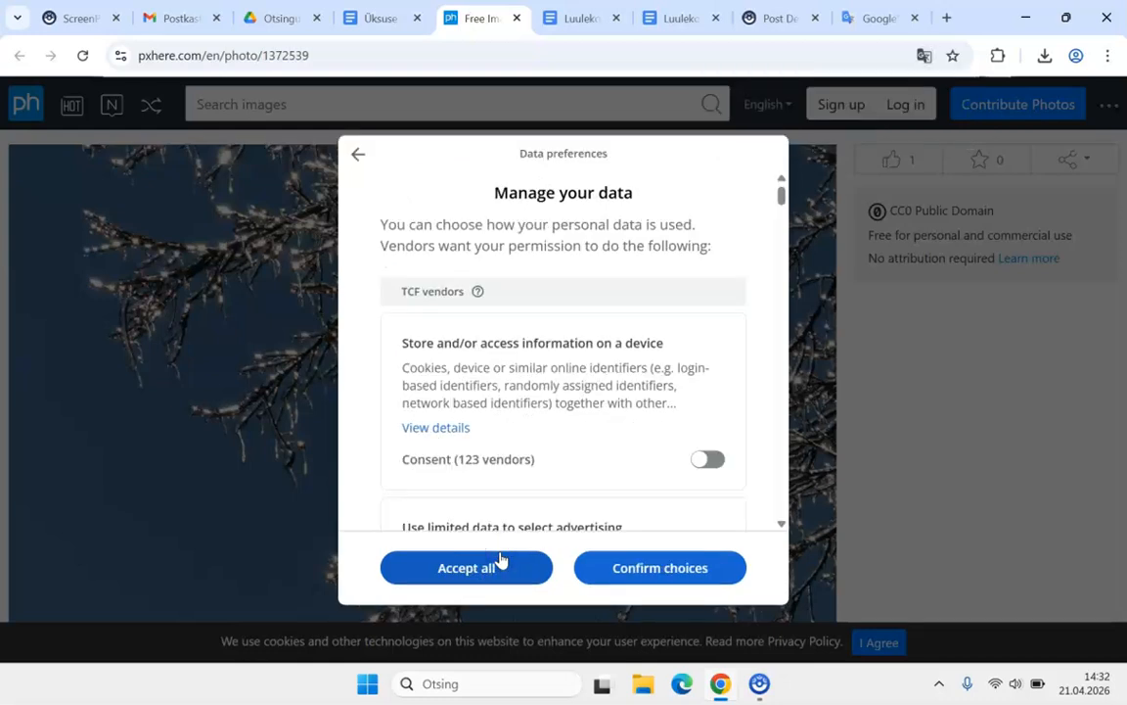
scroll(578, 373, down, 15)
scroll(578, 377, down, 6)
click(621, 568)
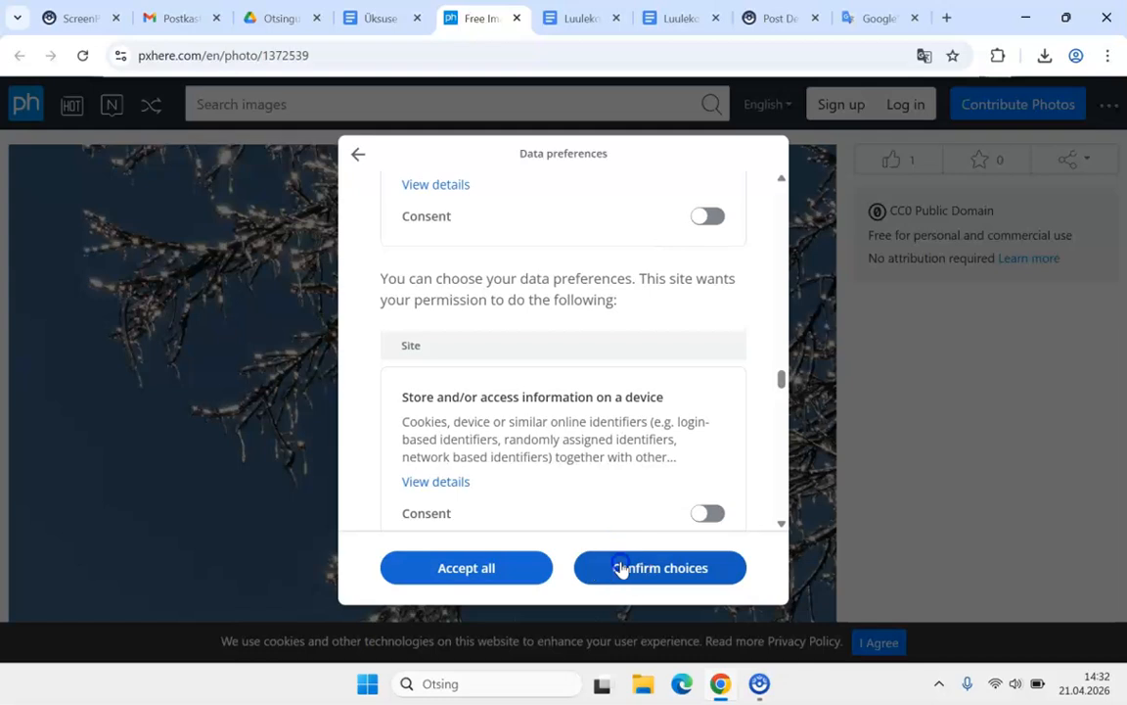
Step: Return to the poetry document, close the image preview, and insert the icy branches photo below the poem Tulen, tulen!
click(365, 17)
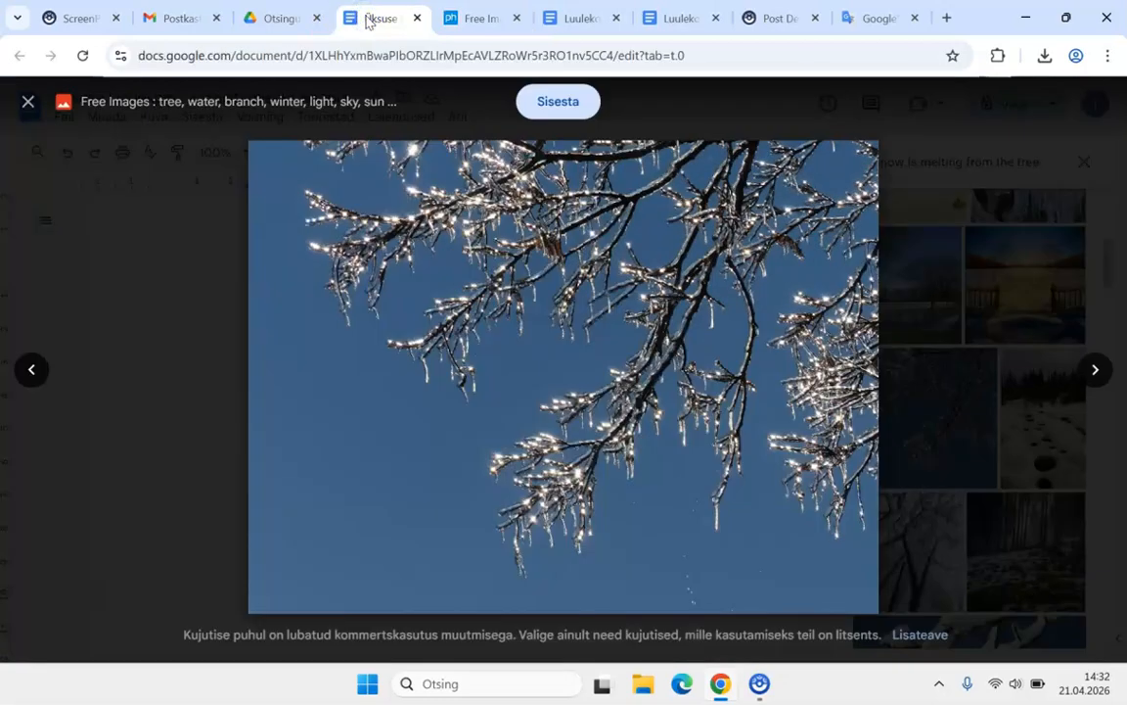
click(26, 108)
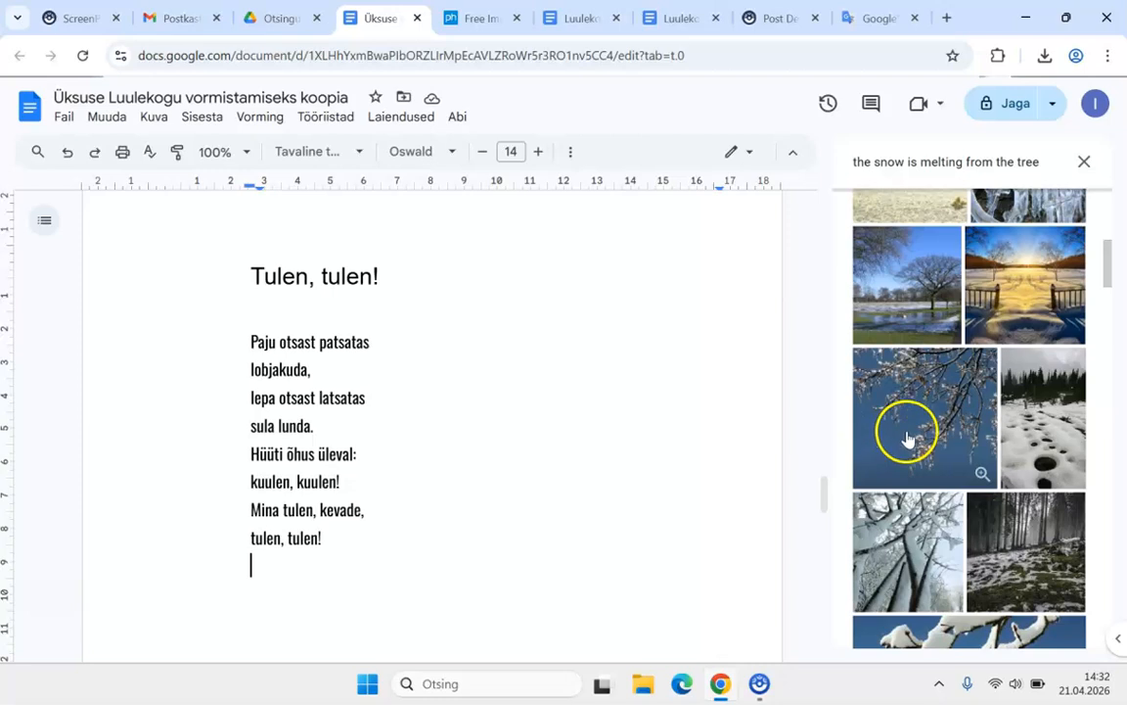
click(907, 437)
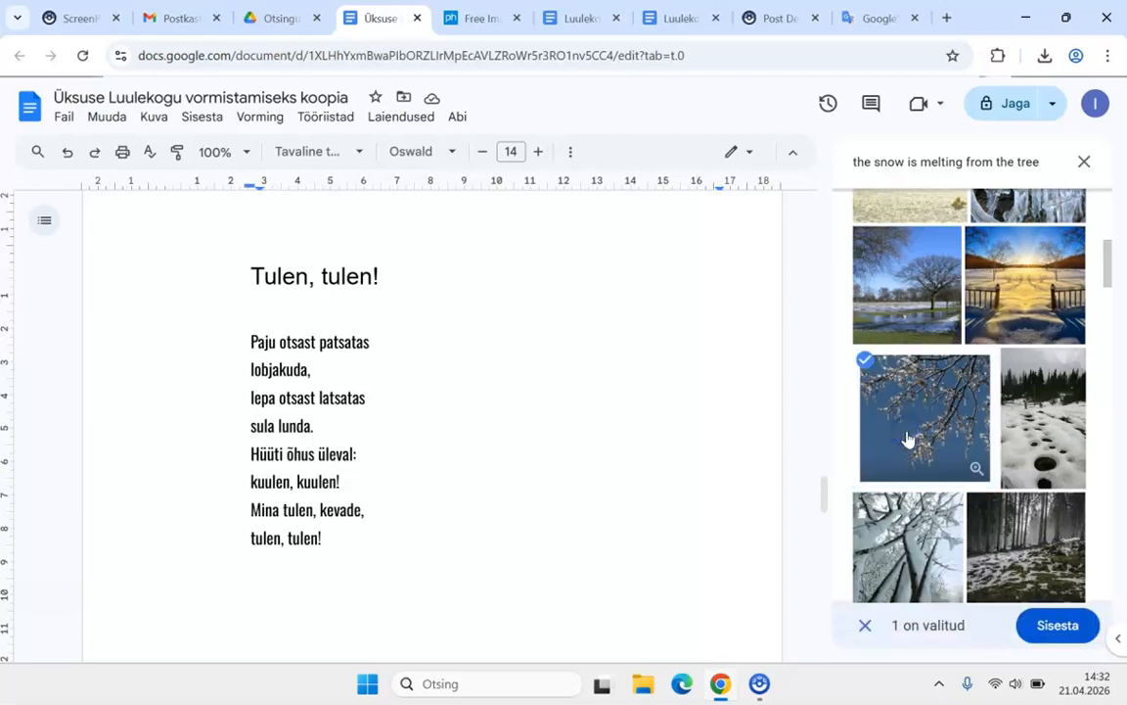
click(1045, 628)
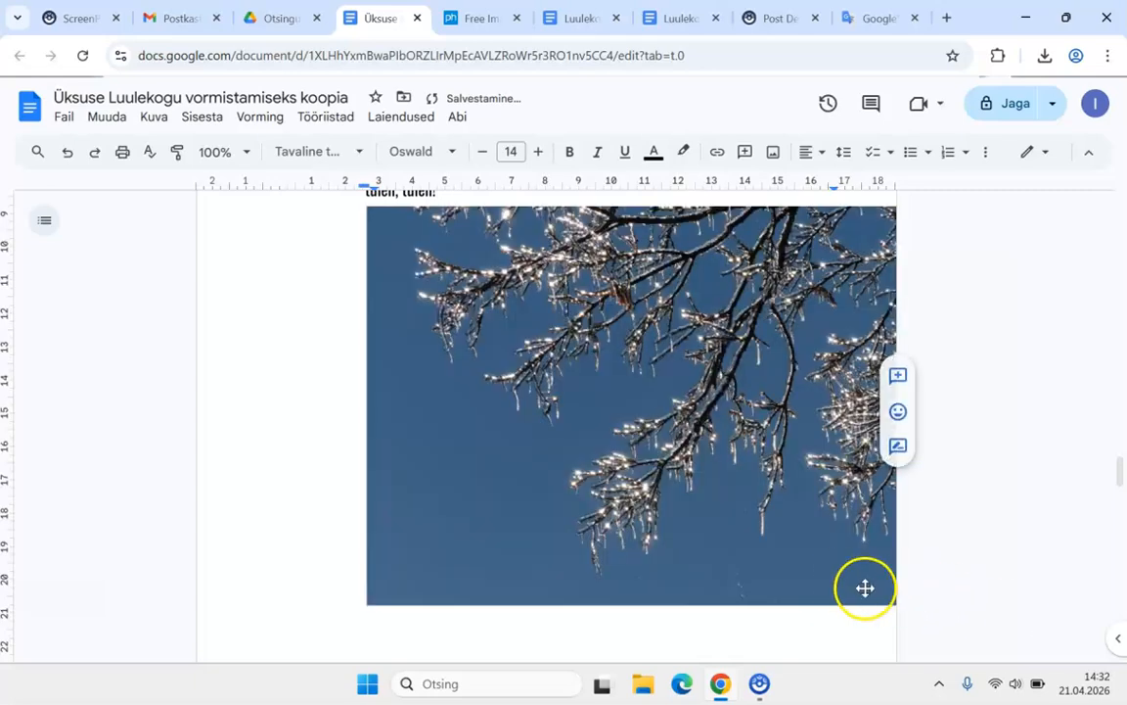
Step: Shrink the inserted branch photo proportionally to about 7 cm wide
click(841, 579)
click(898, 606)
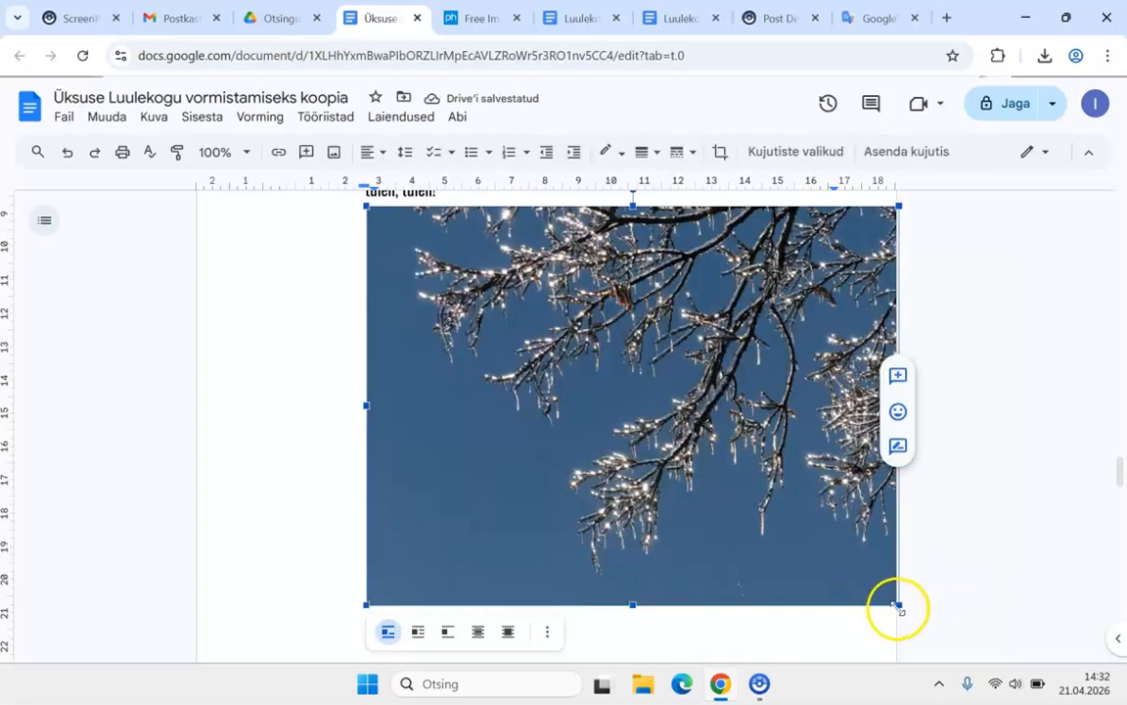
drag(897, 608, 528, 382)
scroll(528, 383, up, 3)
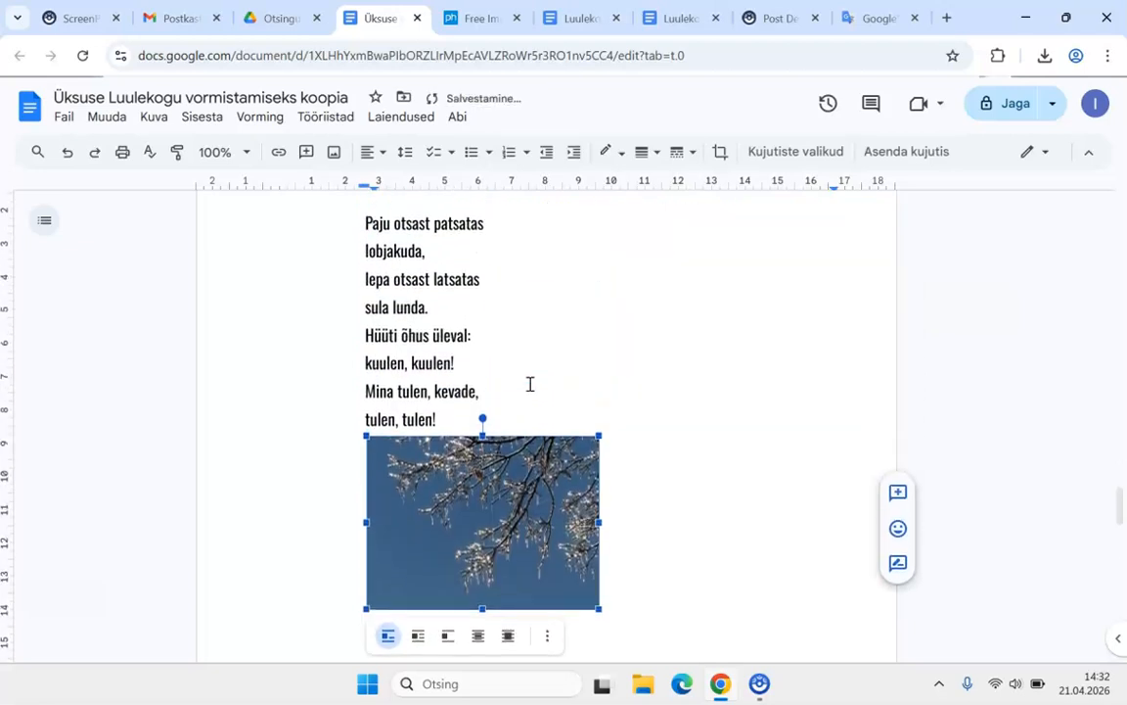
scroll(528, 382, down, 1)
scroll(529, 383, down, 1)
drag(495, 437, 503, 467)
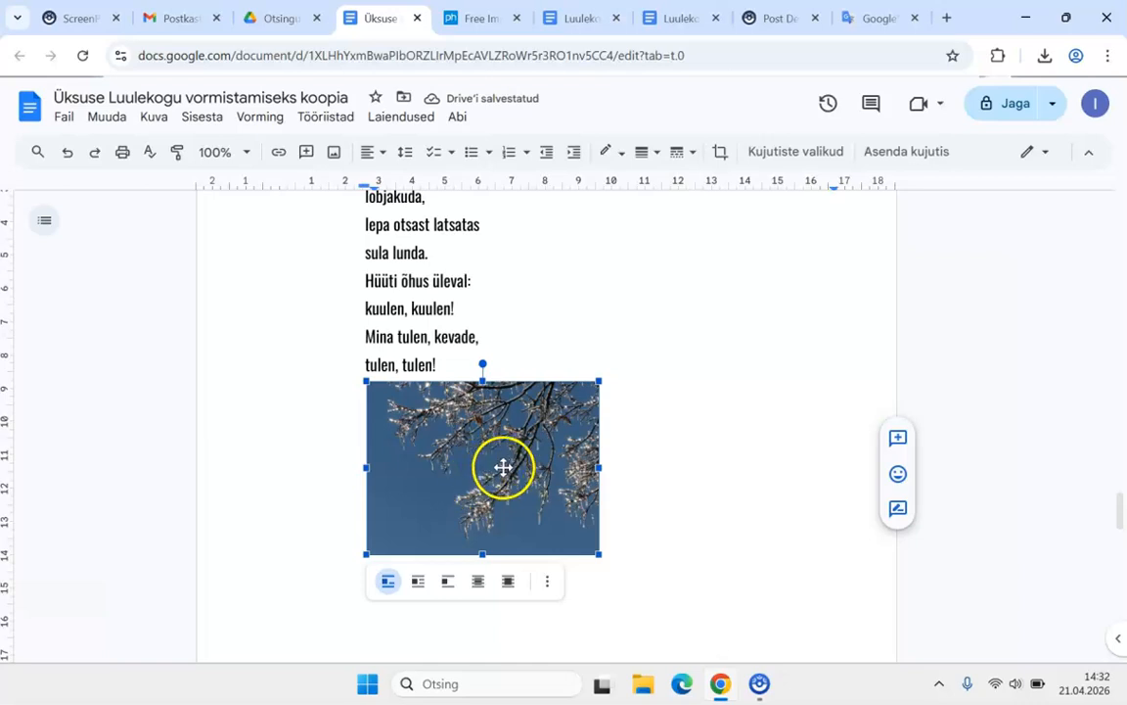
Step: Set the photo to wrap text and move it up to sit beside the poem's lines
click(417, 583)
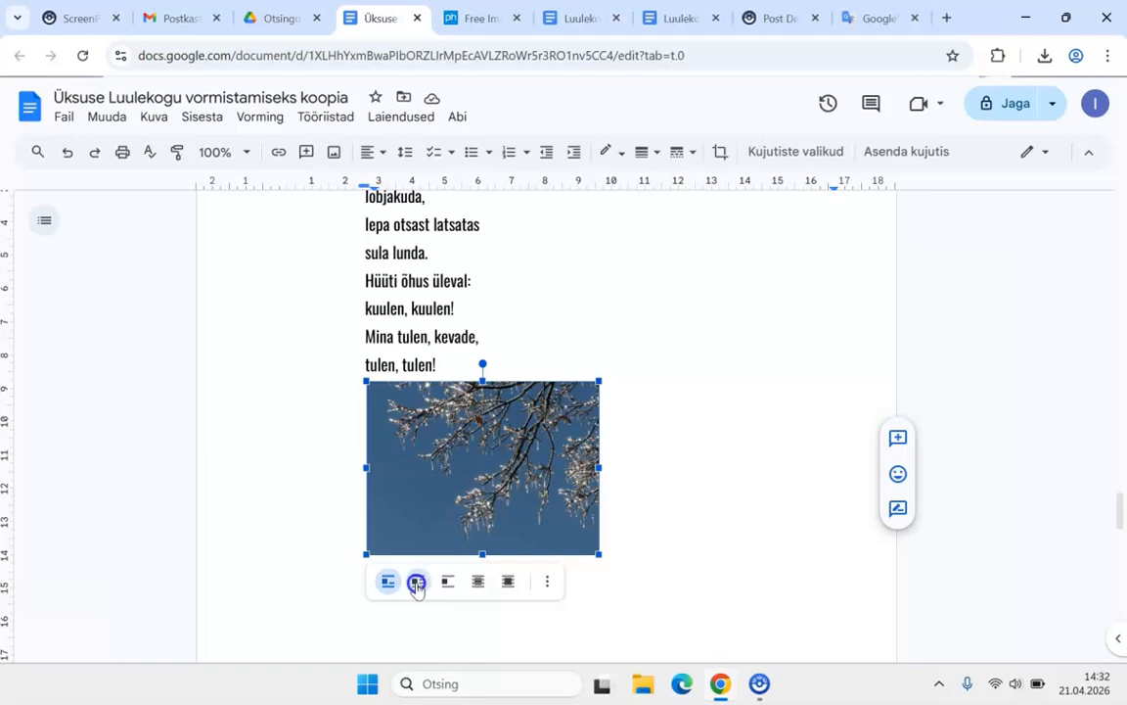
click(448, 503)
drag(464, 496, 459, 339)
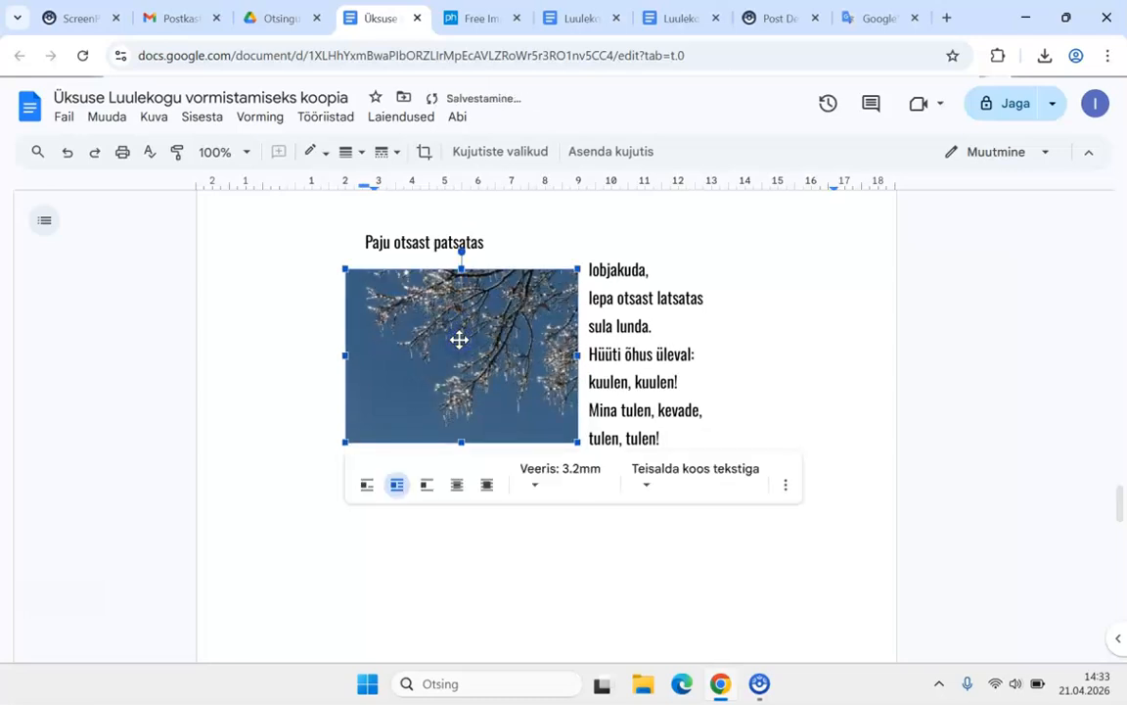
Step: Try the break text, behind text and in front of text layouts on the photo, and return it to wrap text
click(426, 485)
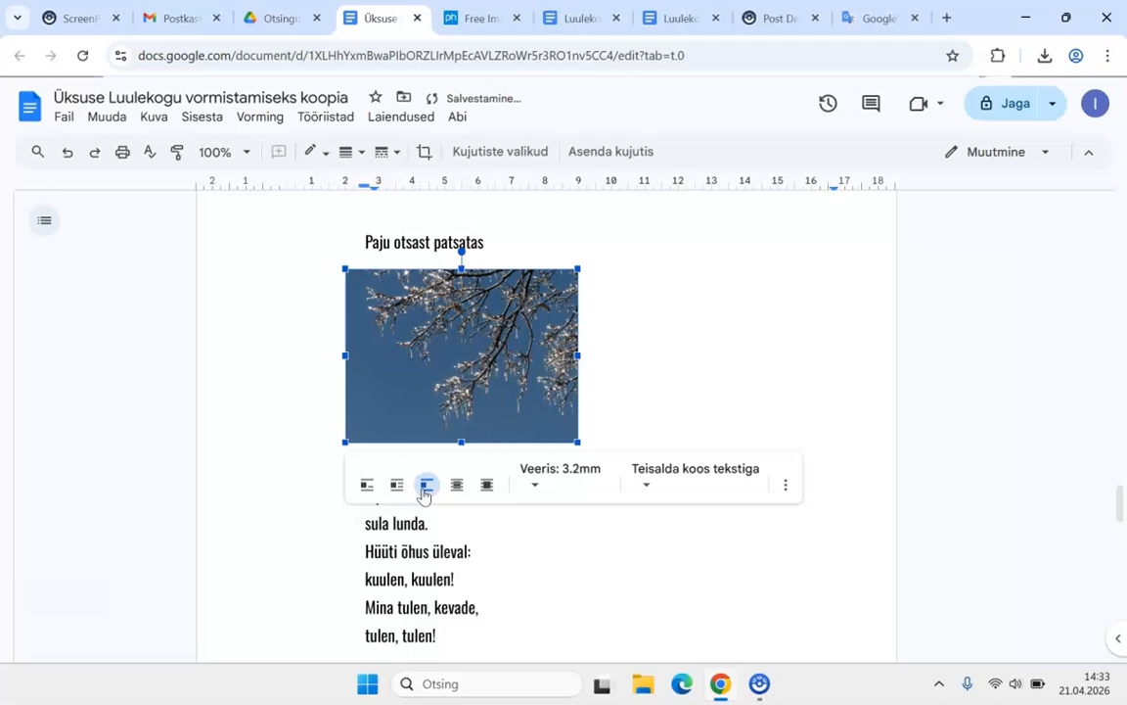
click(457, 486)
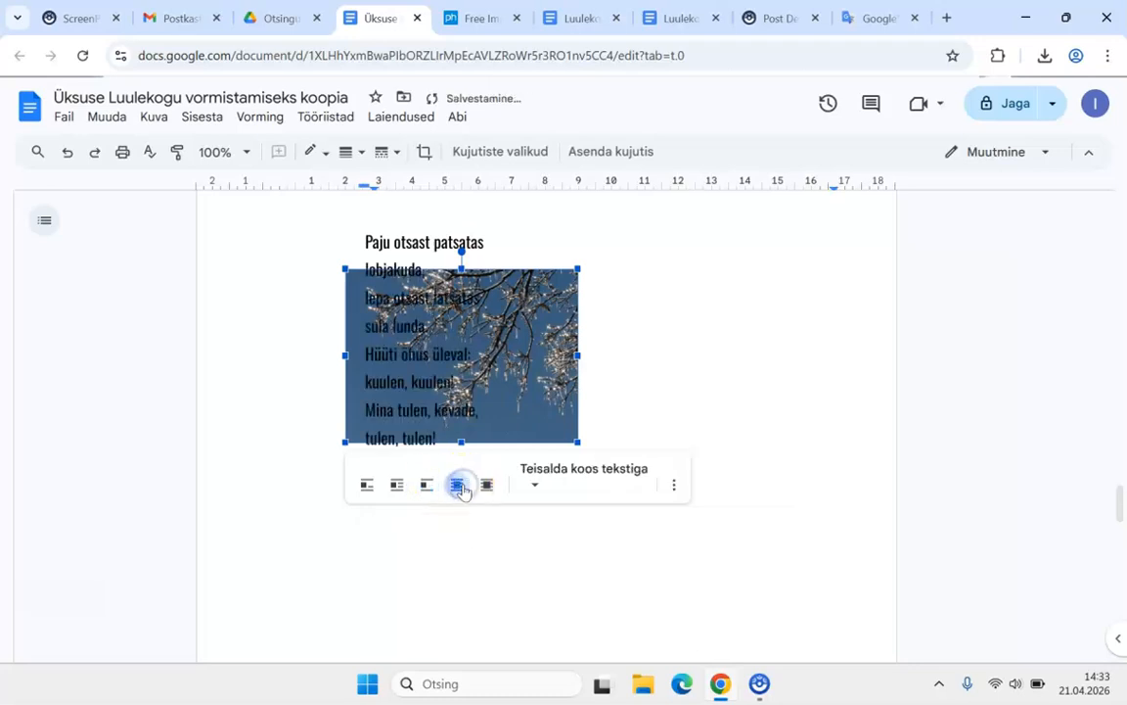
click(486, 485)
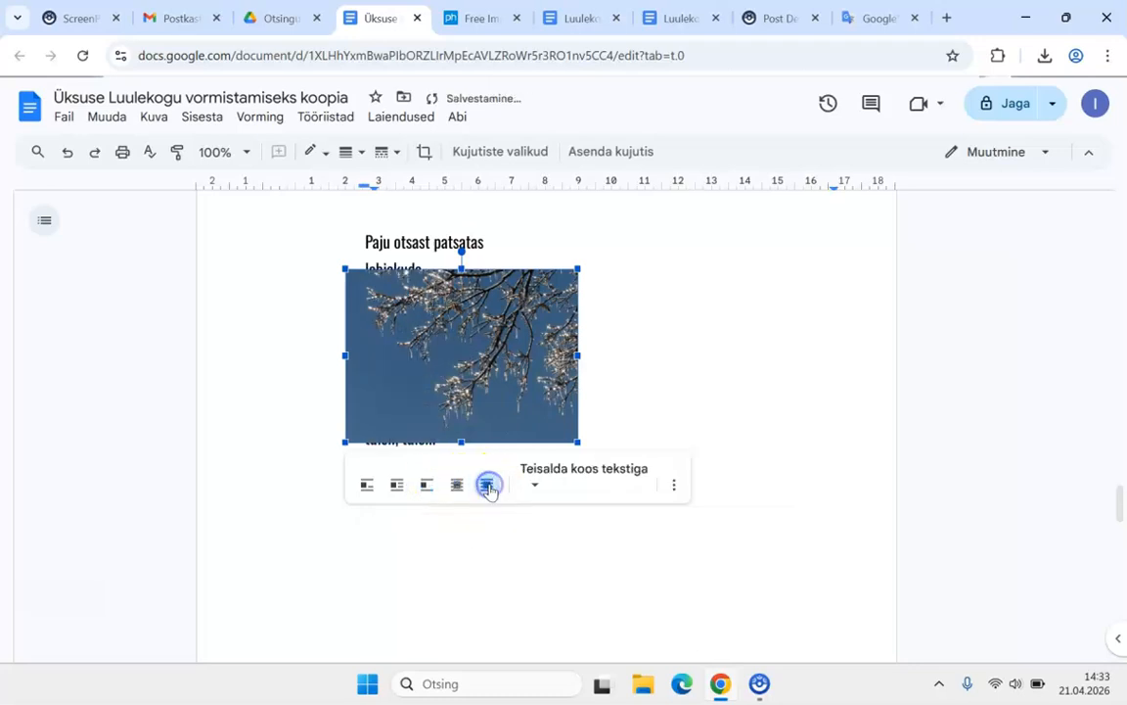
click(395, 487)
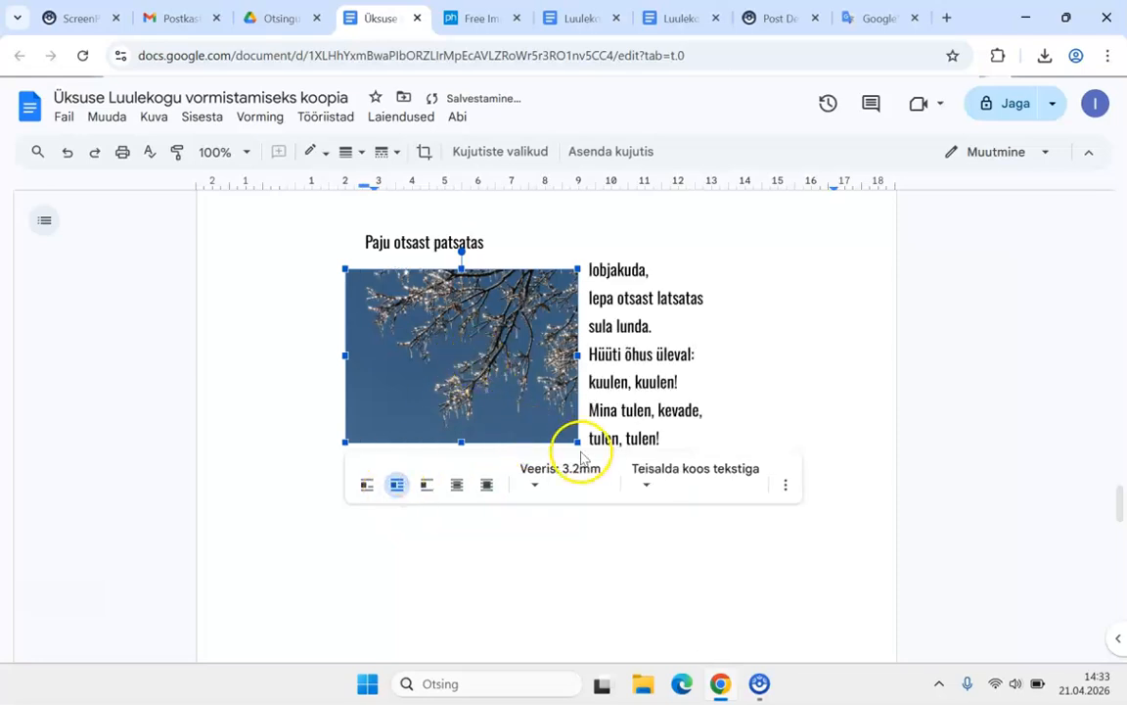
Step: Enlarge the photo to about 8 cm wide and move it under the title so the whole poem runs beside it
drag(578, 443, 596, 456)
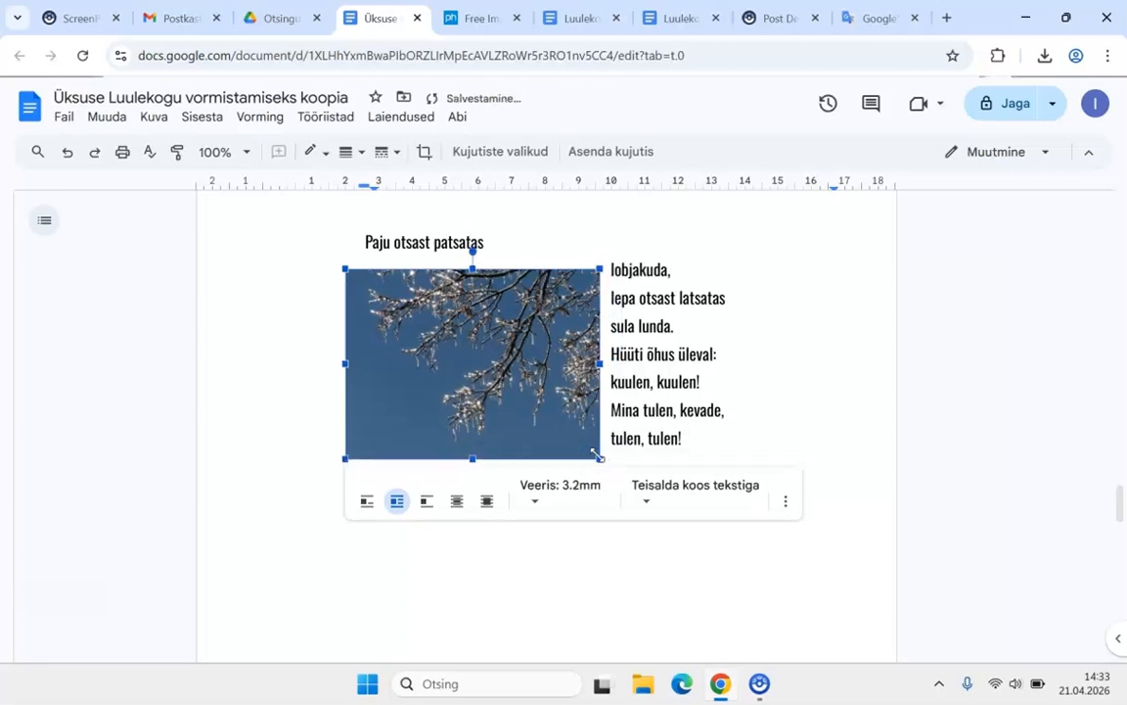
scroll(597, 456, up, 1)
drag(506, 460, 505, 430)
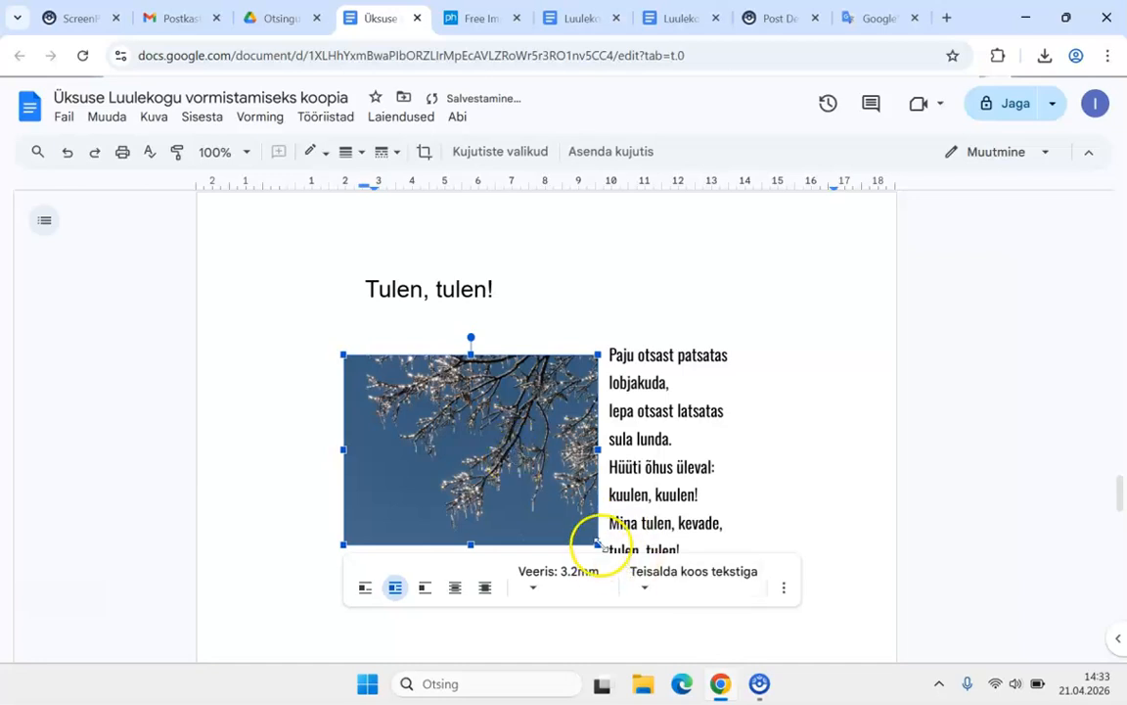
drag(597, 543, 610, 555)
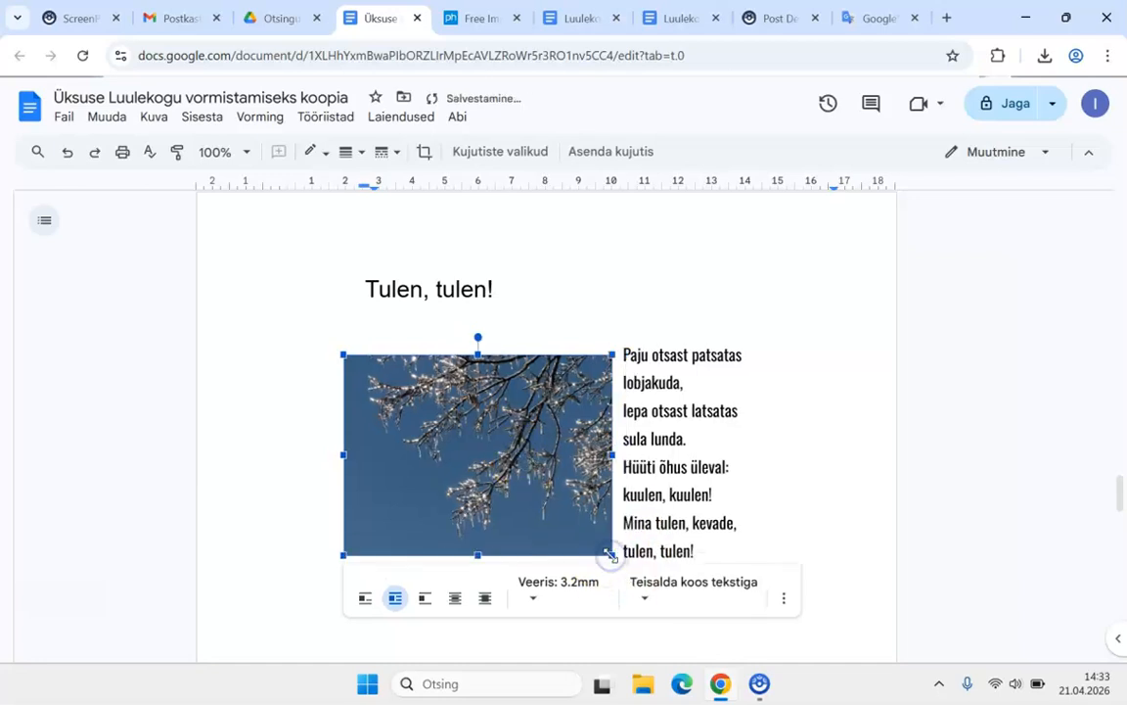
scroll(747, 519, down, 1)
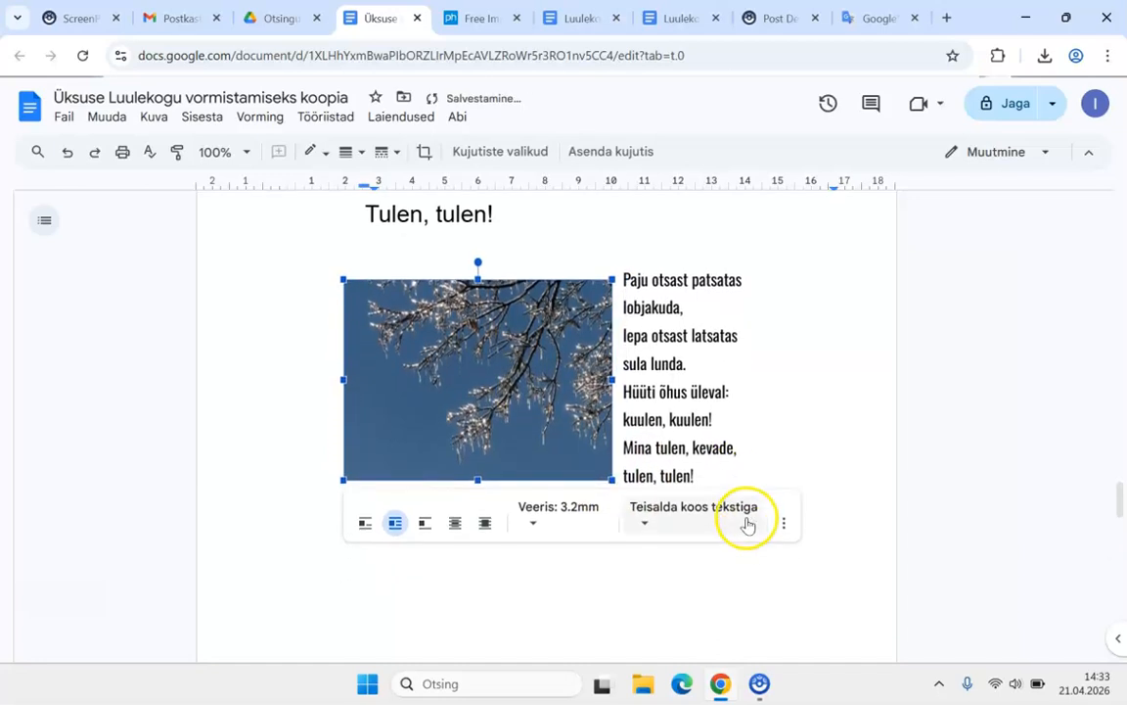
Step: Switch to the photo's pxhere.com source page and copy its web address
click(474, 13)
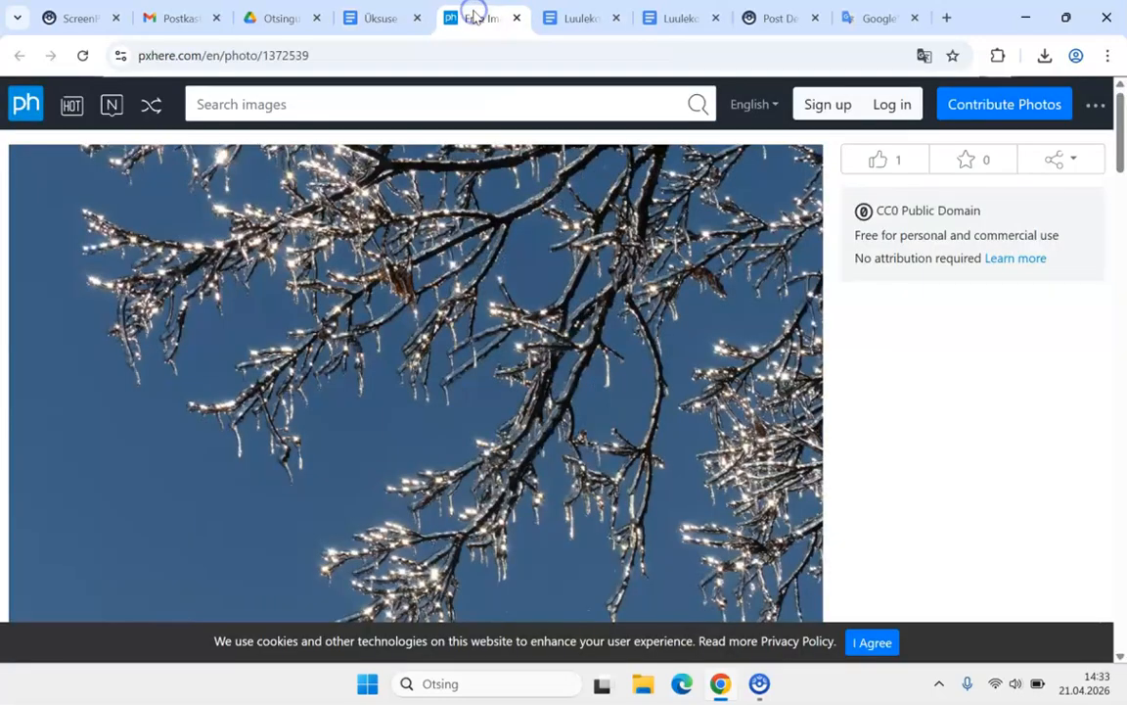
click(277, 57)
key(ctrl+c)
right_click(277, 60)
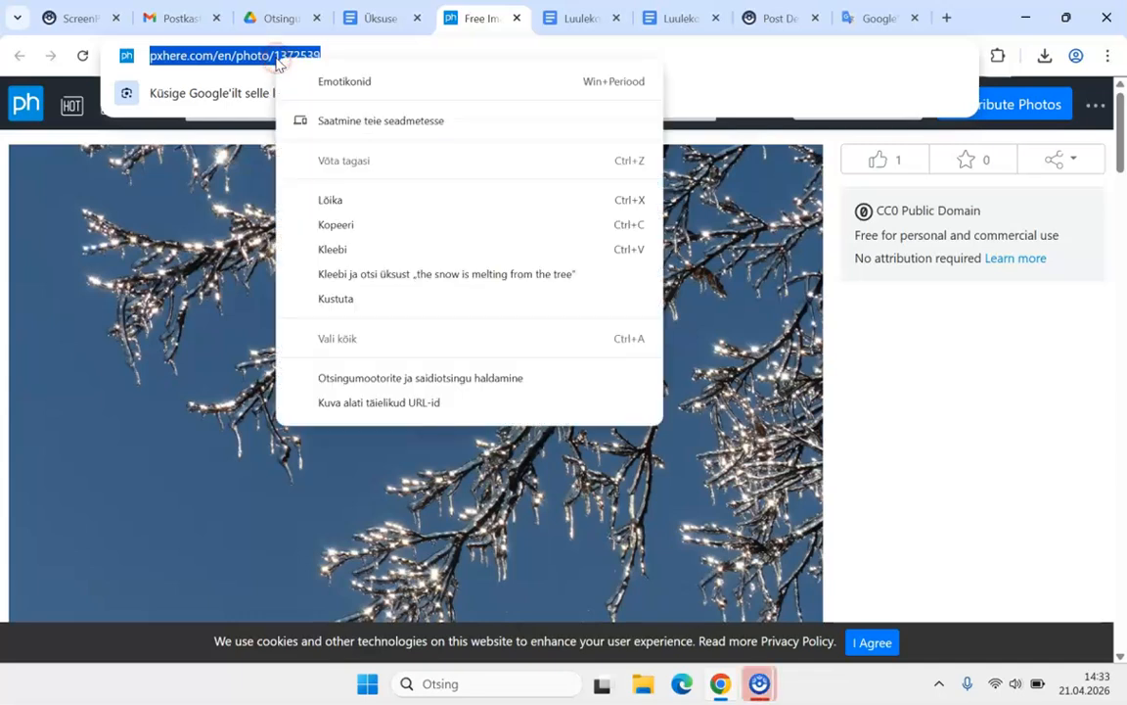
click(336, 227)
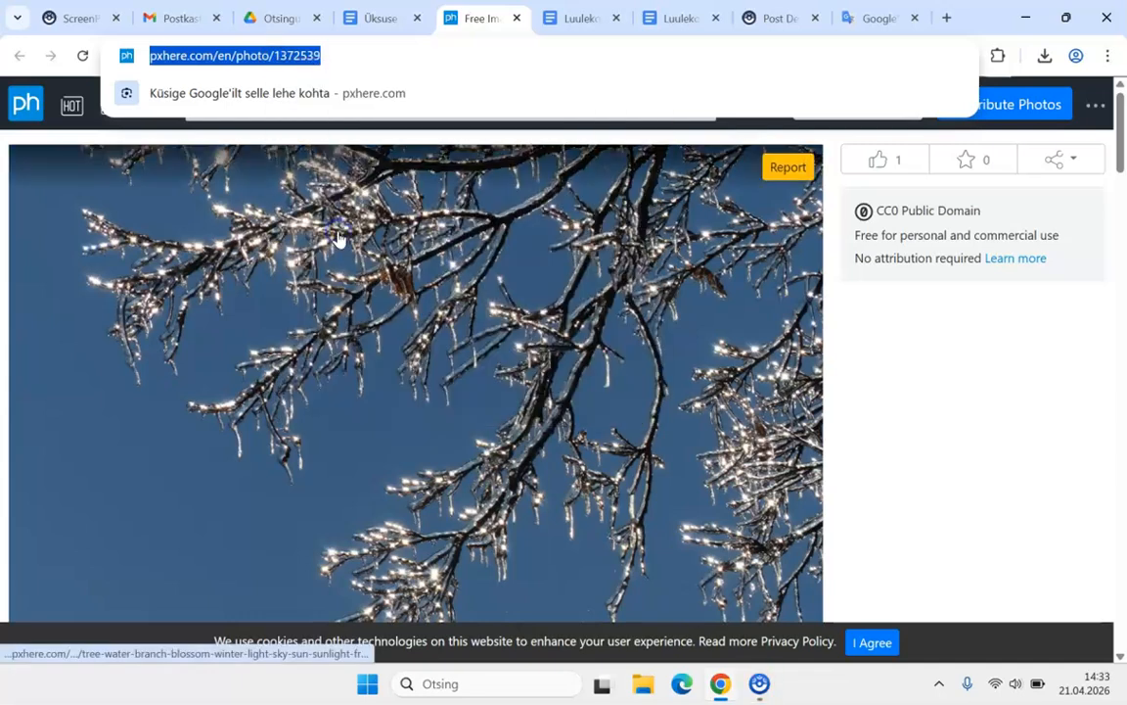
Step: Return to the poetry document, insert a page break after the poem Talvine tihane and title the new page "Kasutatud allikad:"
click(377, 20)
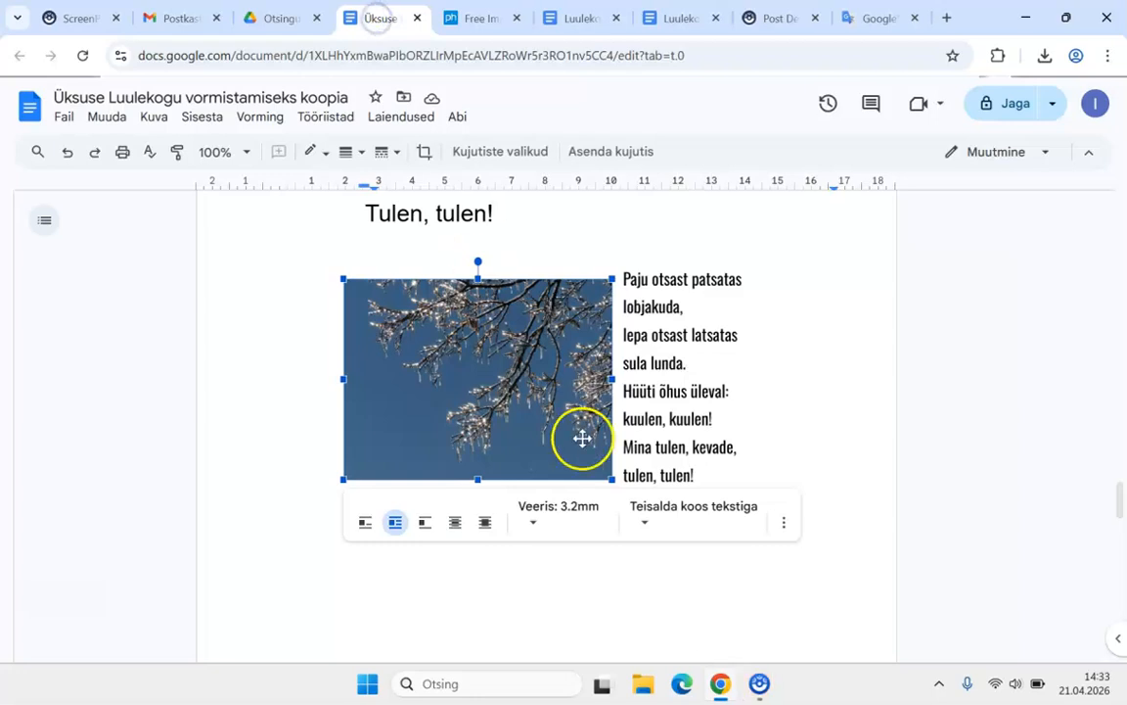
scroll(581, 441, down, 15)
scroll(582, 445, up, 5)
scroll(583, 447, down, 3)
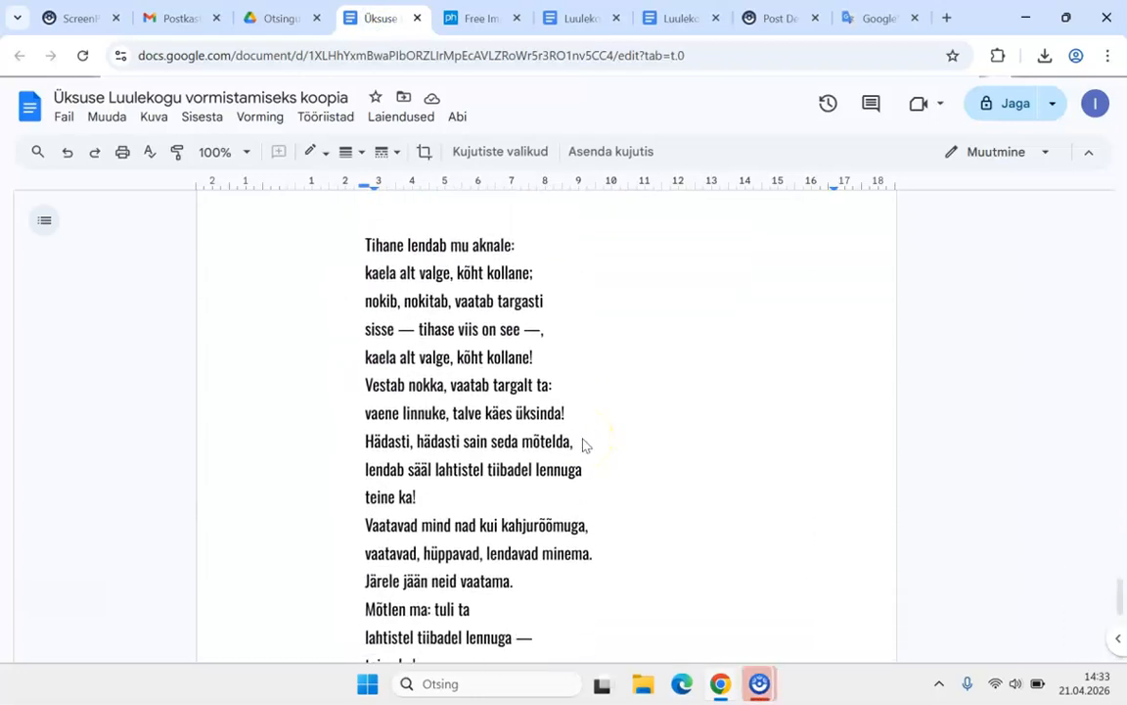
click(432, 492)
key(Return)
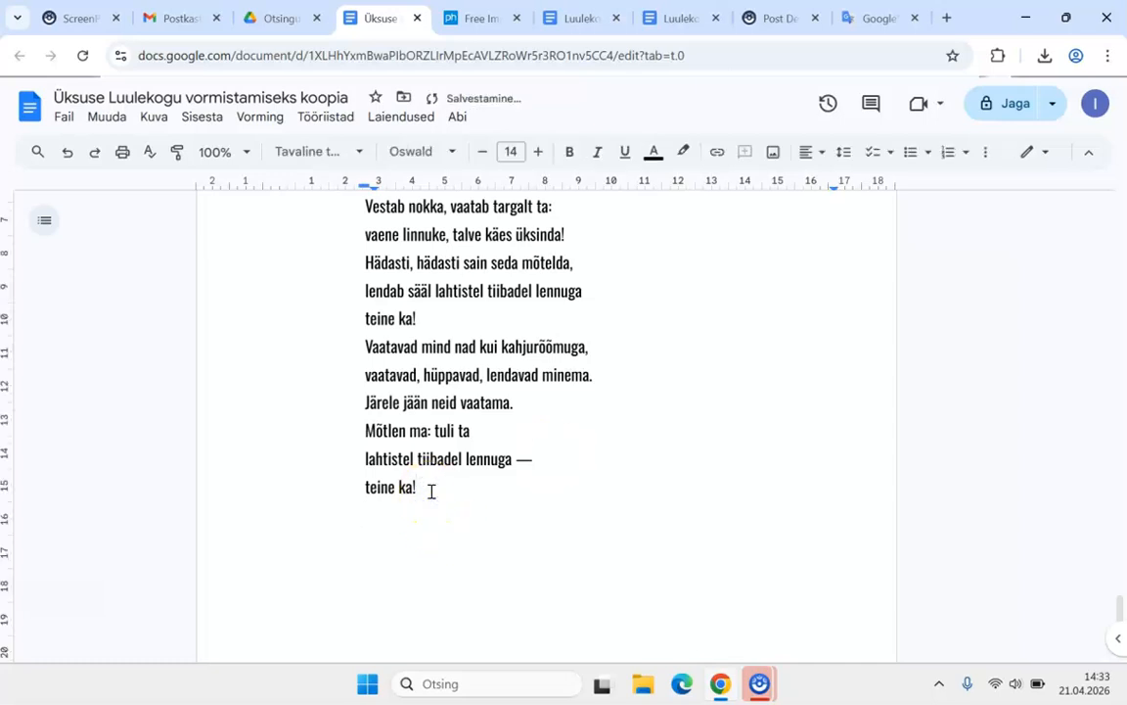
click(191, 117)
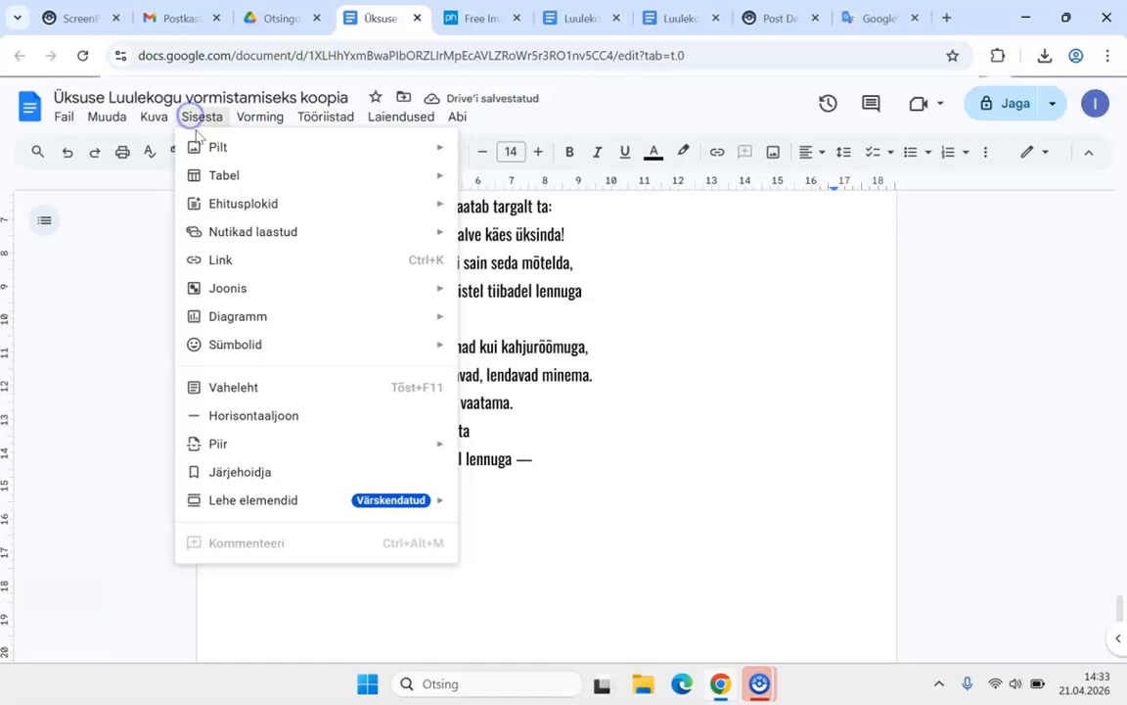
mouse_move(418, 445)
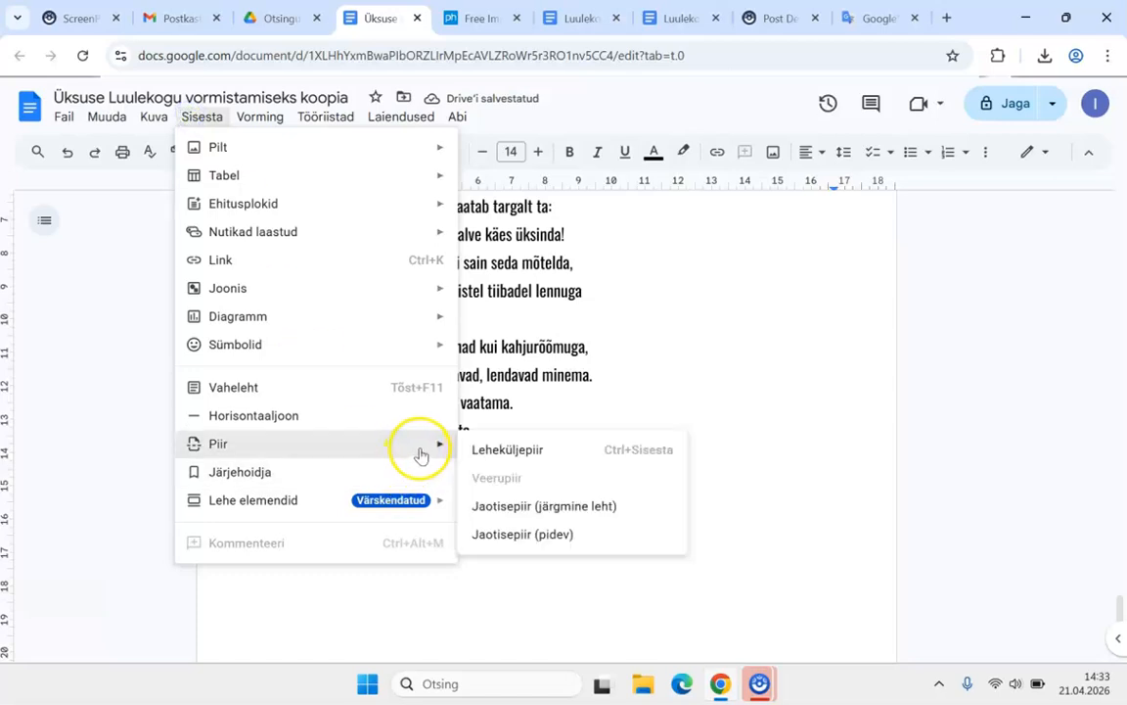
click(500, 450)
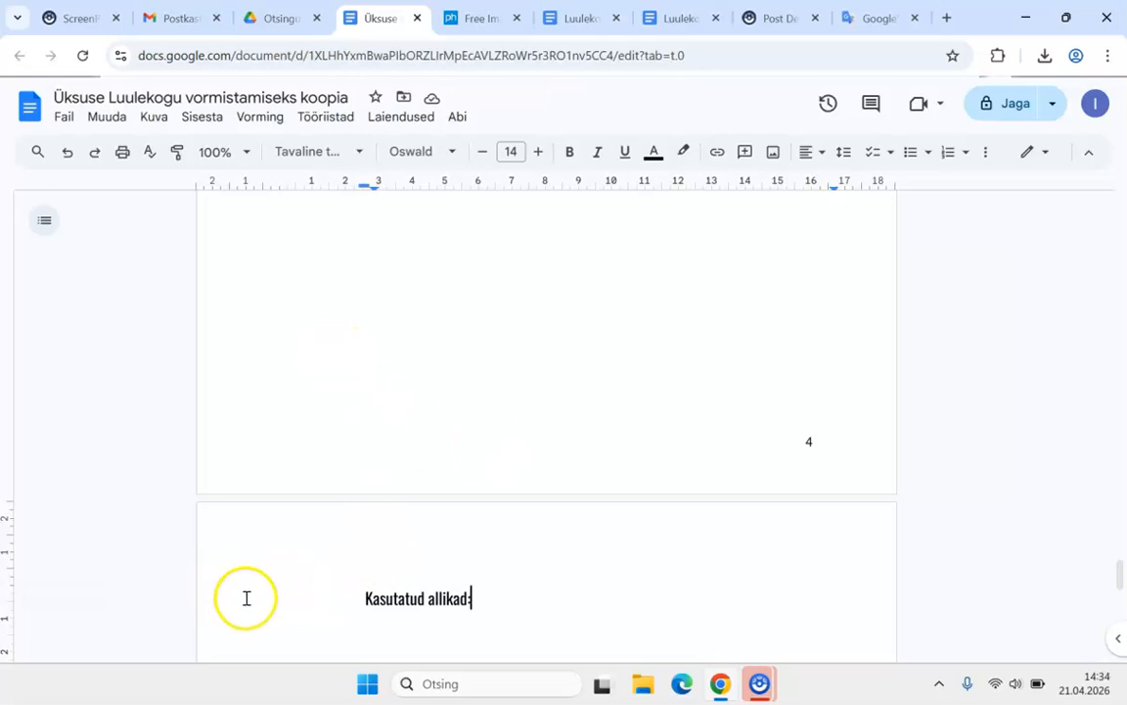
Step: Decrease the indent of the Kasutatud allikad heading by two levels and paste the copied pxhere.com link on the line below it
click(985, 154)
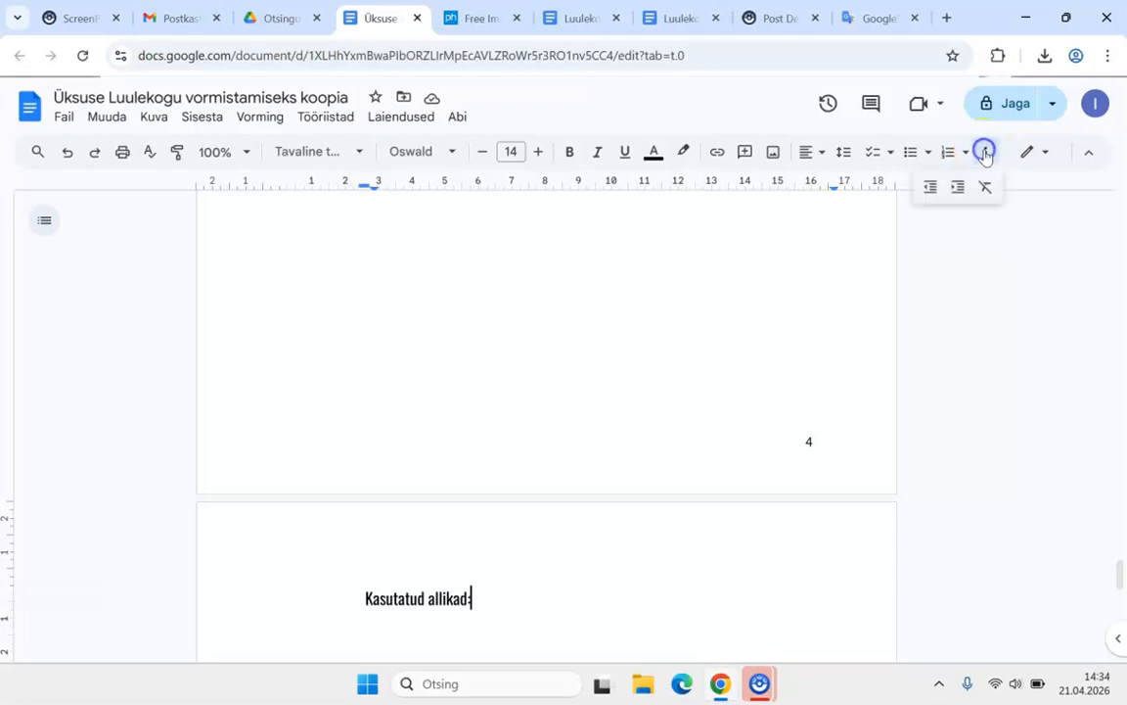
click(929, 188)
click(930, 188)
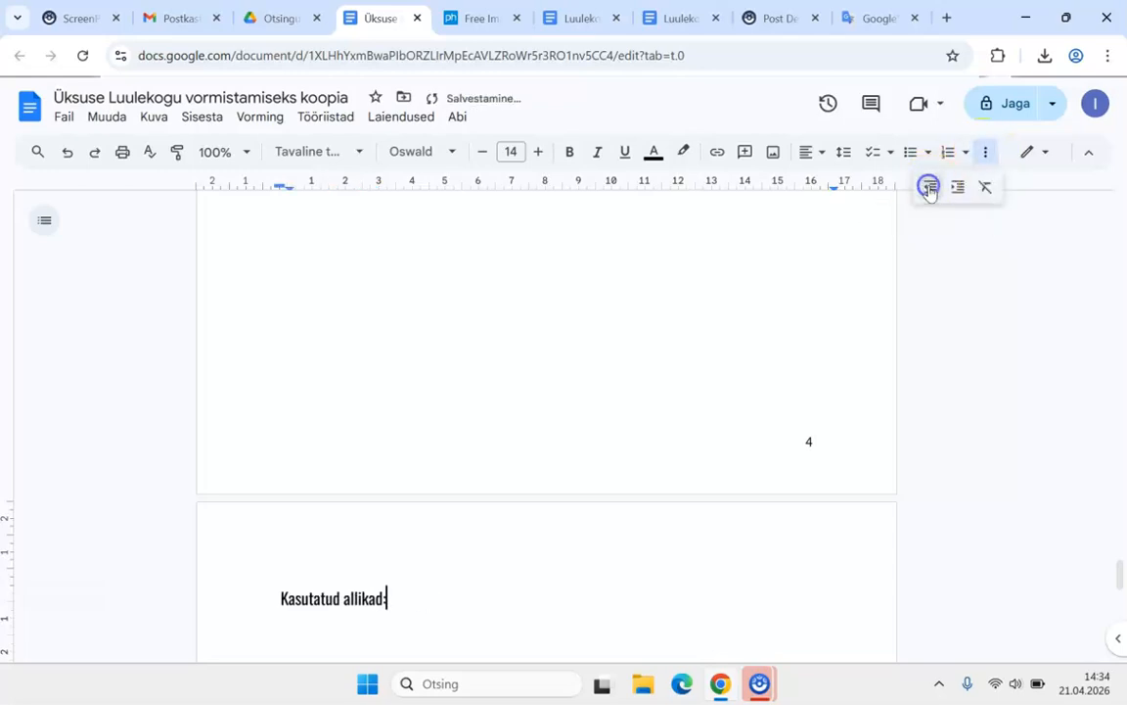
key(Return)
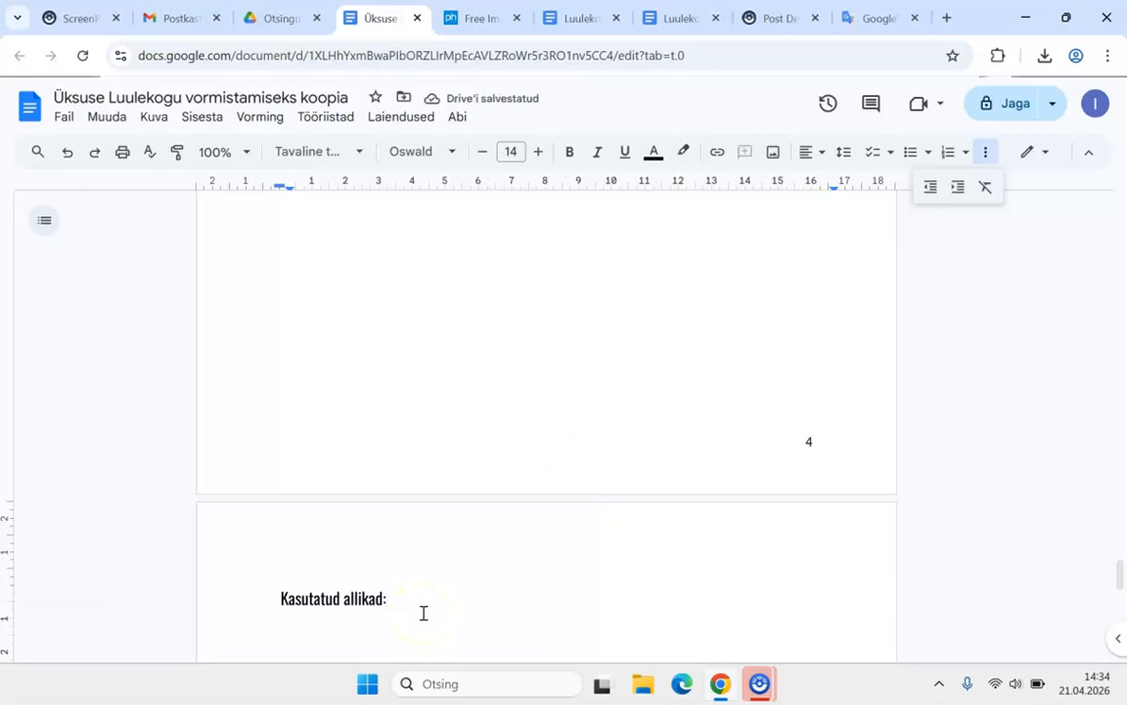
right_click(284, 630)
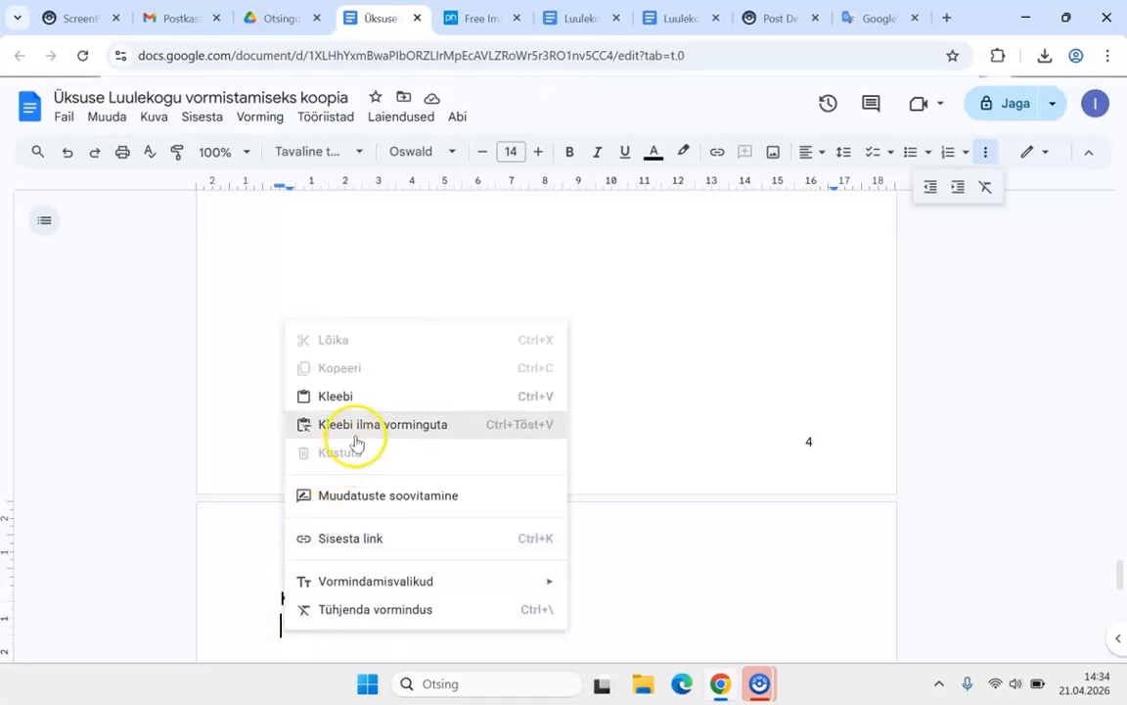
click(337, 396)
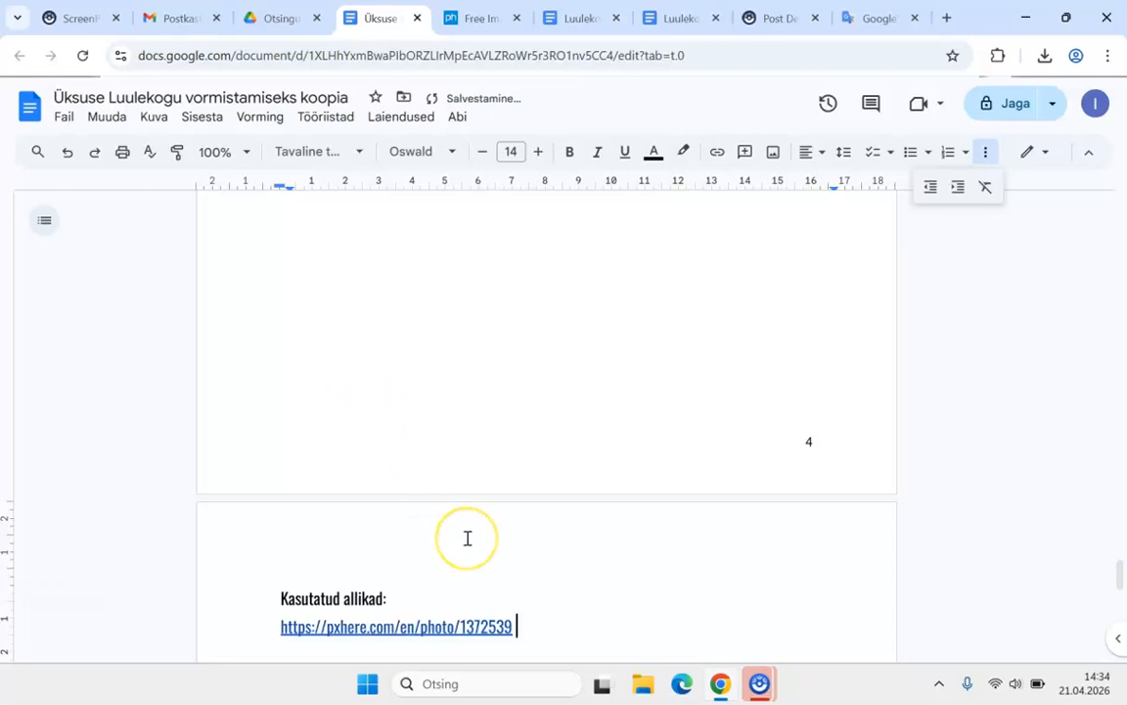
Step: Add an empty line after the last line of Talvine tihane and search the web for "tihane" images to insert
scroll(466, 536, up, 2)
scroll(466, 537, up, 10)
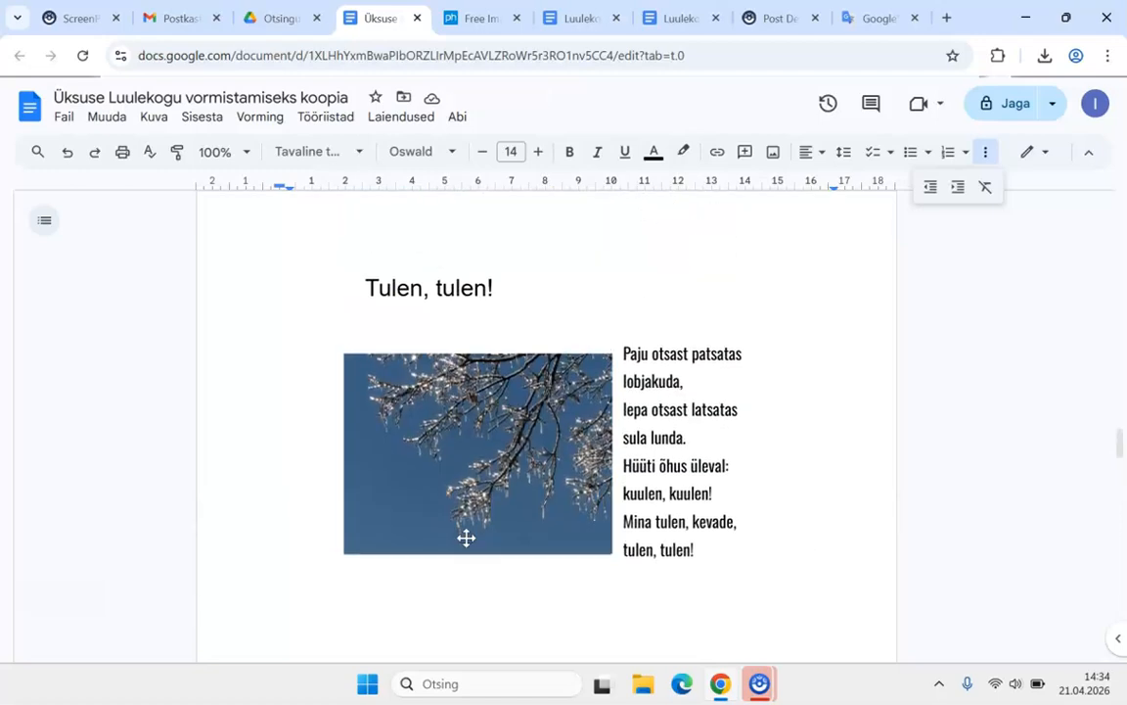
scroll(466, 538, down, 5)
scroll(467, 538, down, 6)
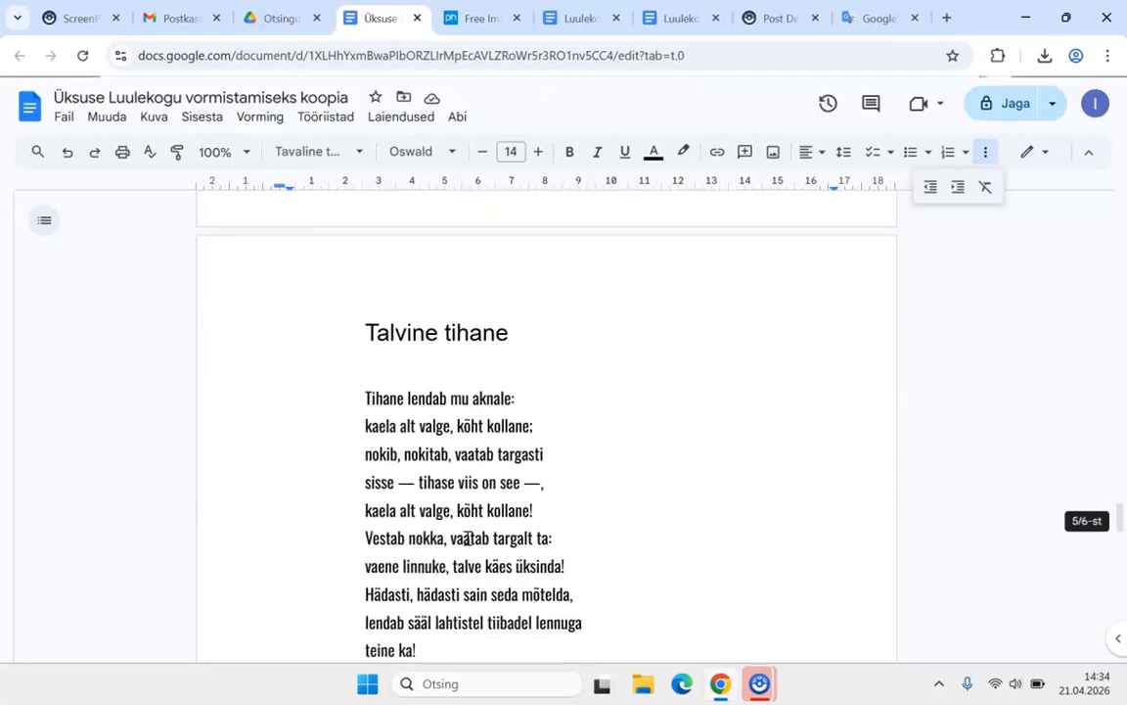
scroll(466, 538, down, 3)
click(437, 527)
key(Return)
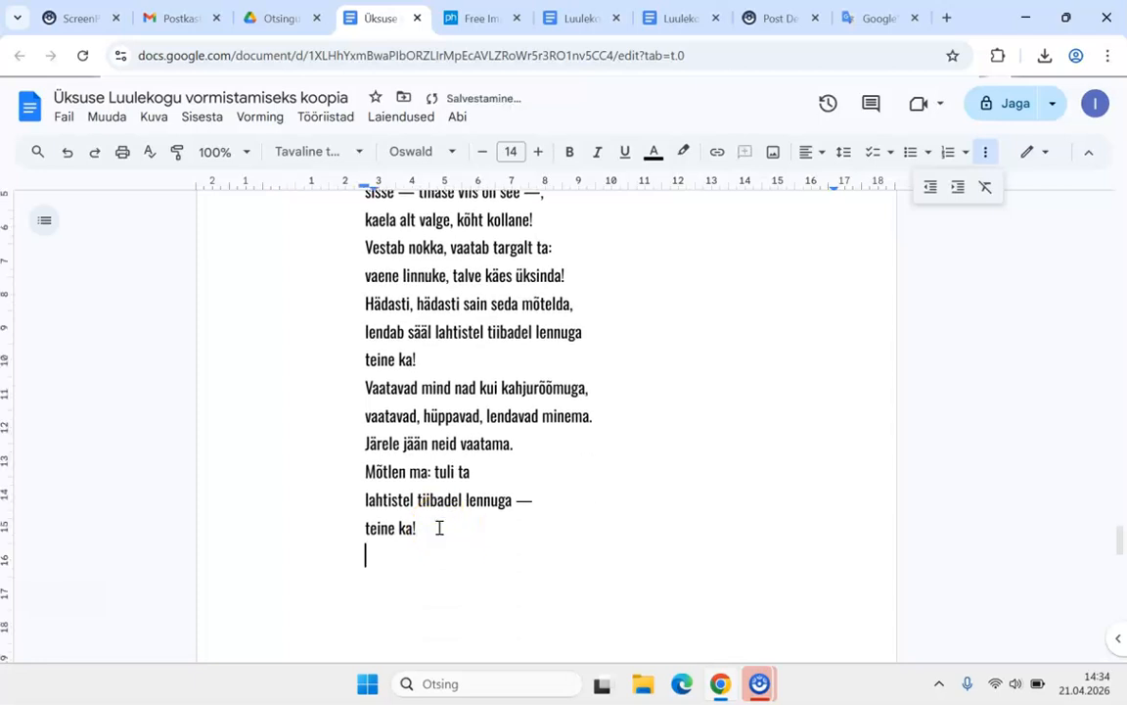
click(189, 120)
mouse_move(284, 151)
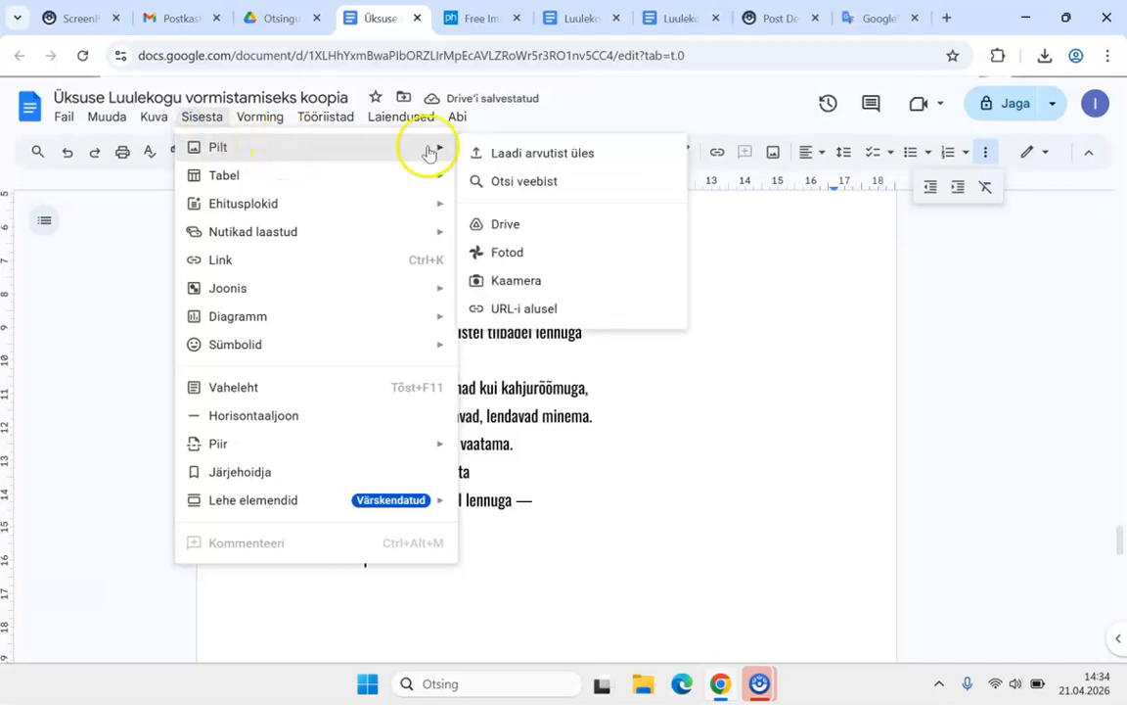
click(517, 183)
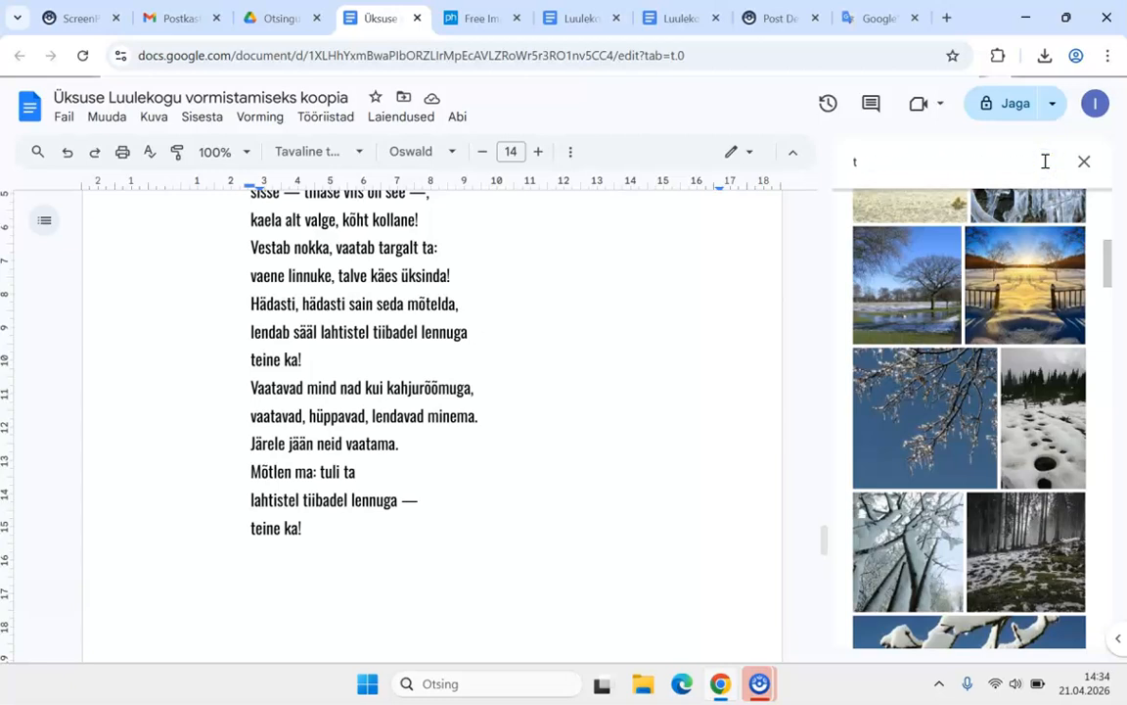
text(tihane)
key(Return)
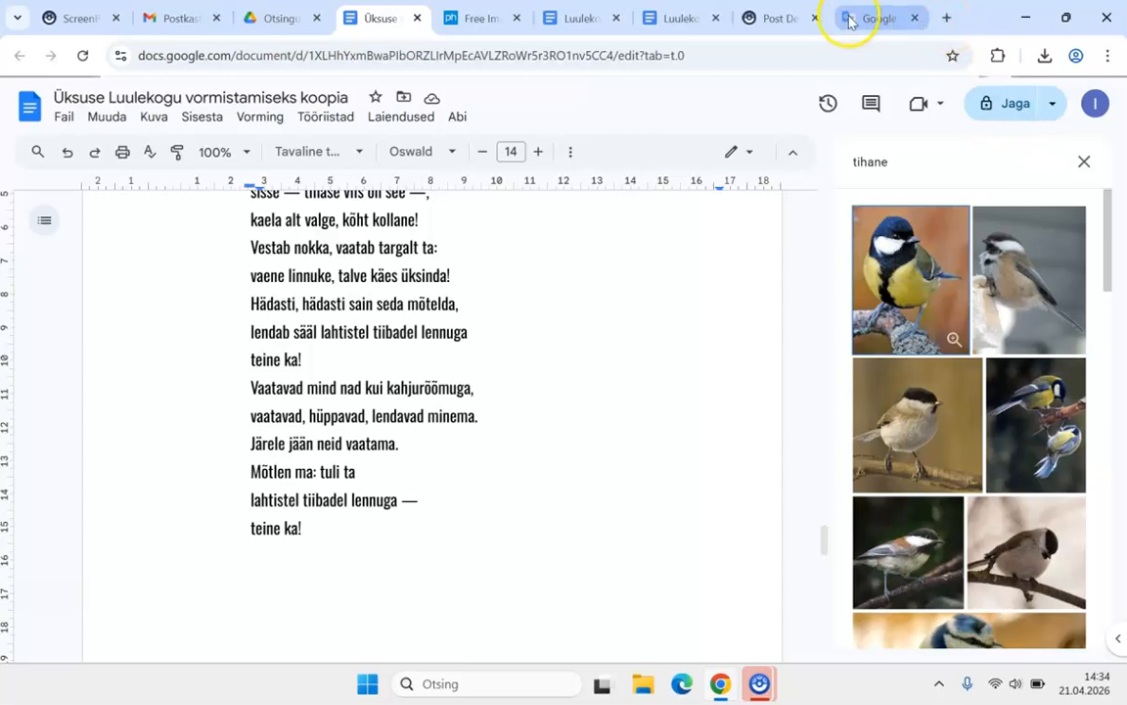
Step: Switch to Google Translate and translate "tihane" from Estonian into English
click(864, 22)
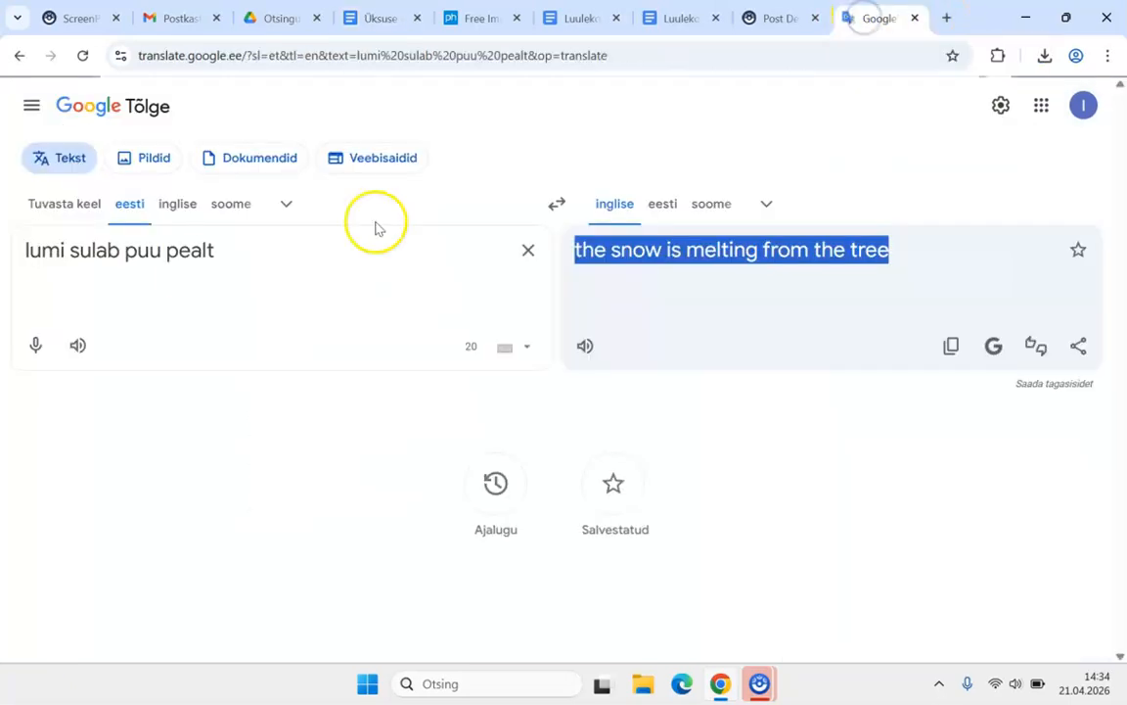
click(242, 245)
key(ctrl+a)
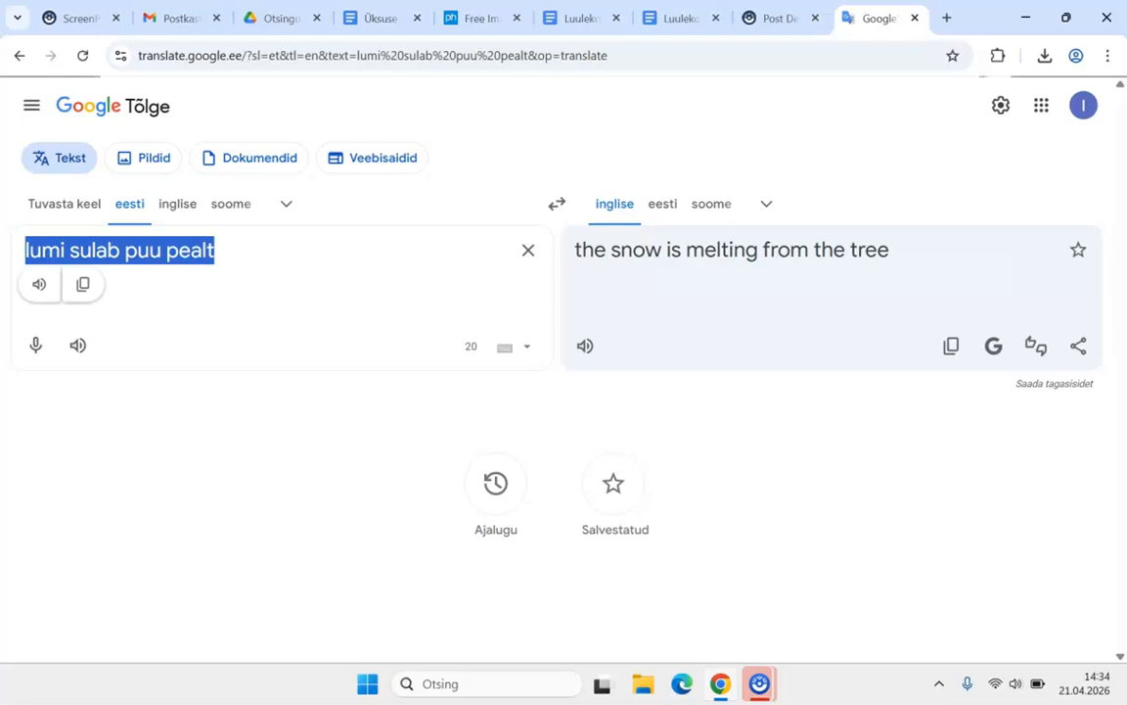
text(tihane)
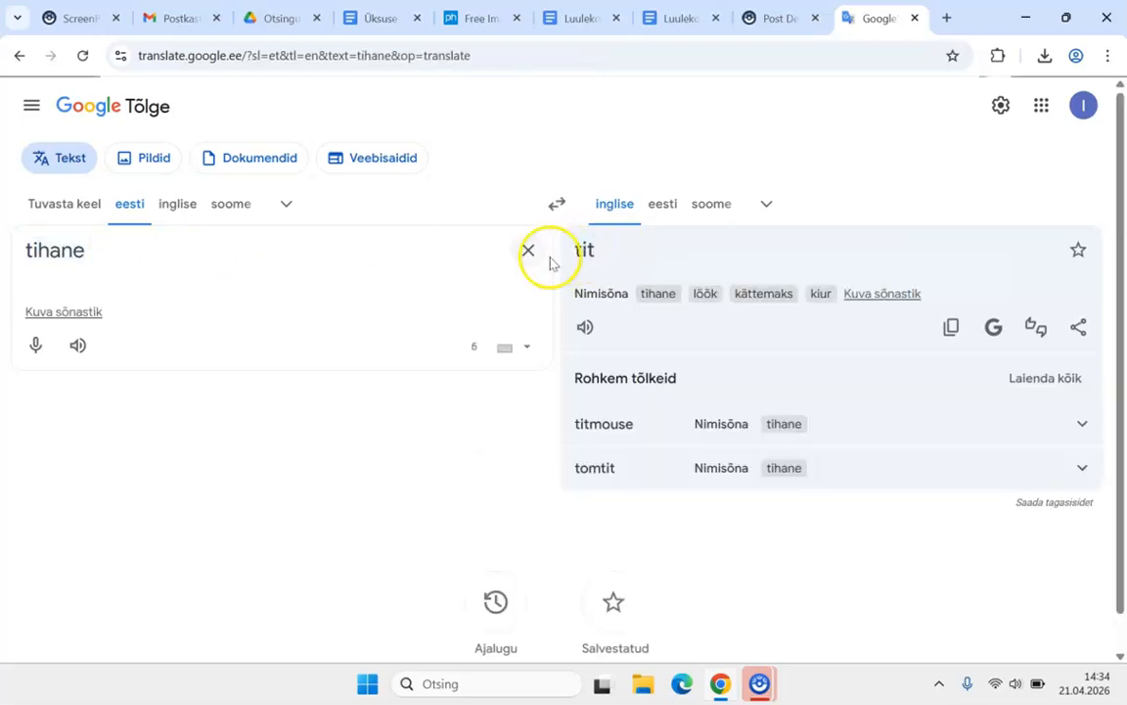
Step: Return to the poetry document and change the web image search to "tit"
click(381, 19)
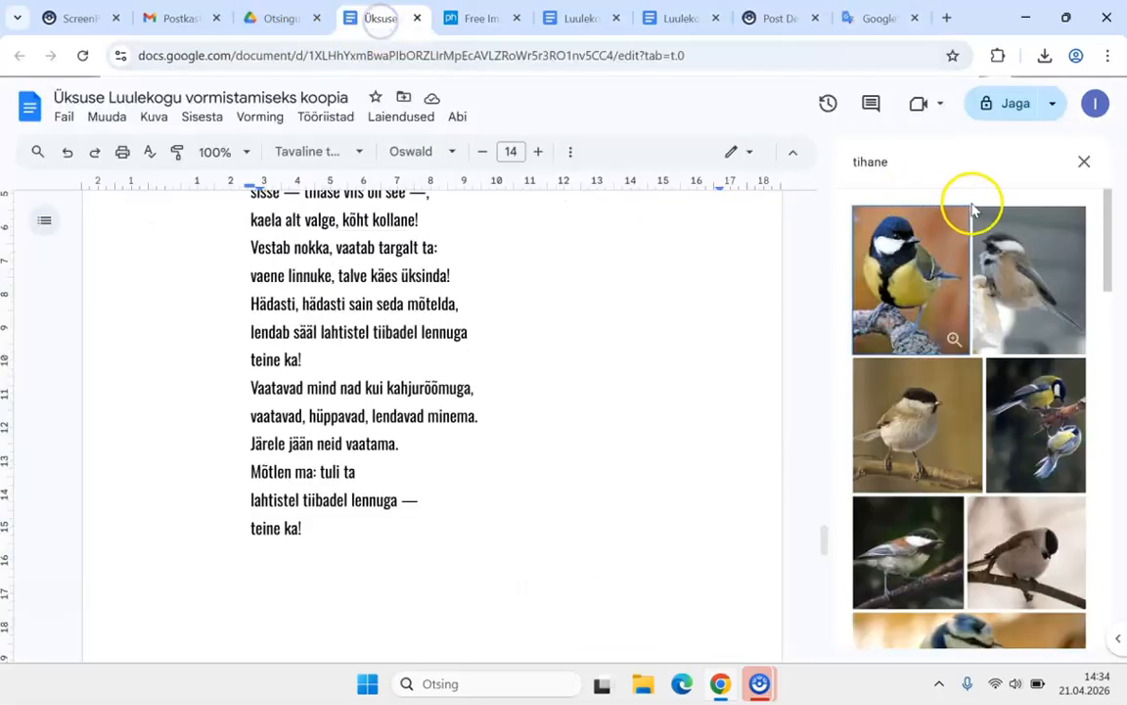
click(902, 161)
key(BackSpace)
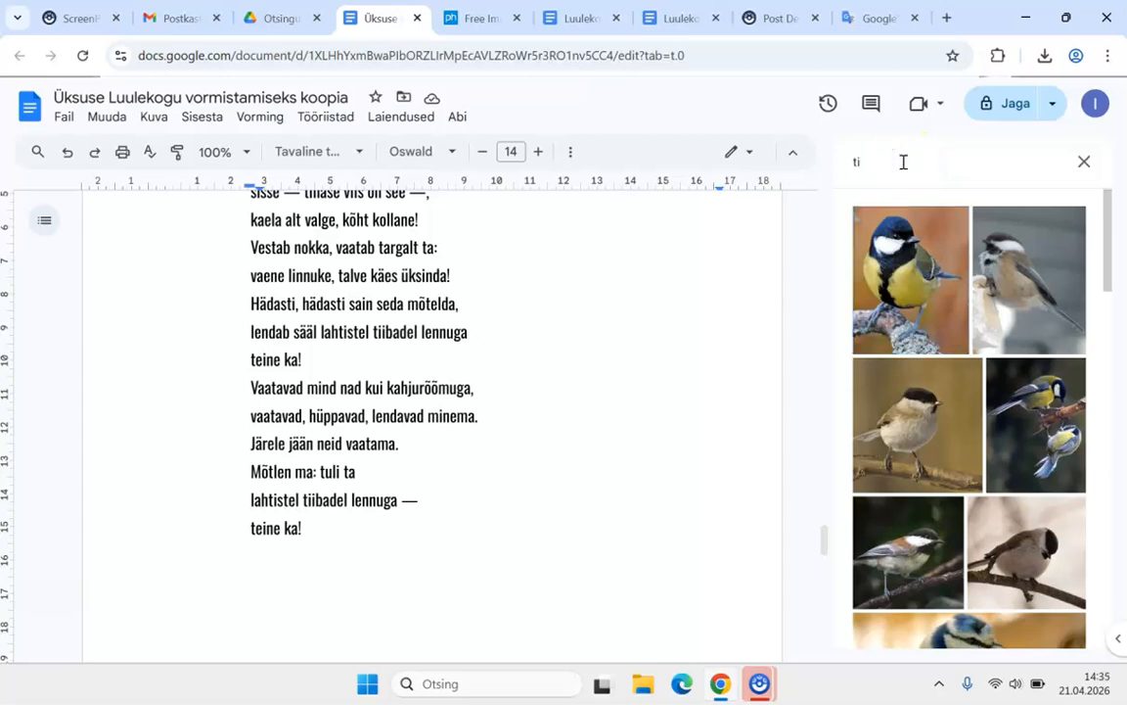
text(t)
key(Return)
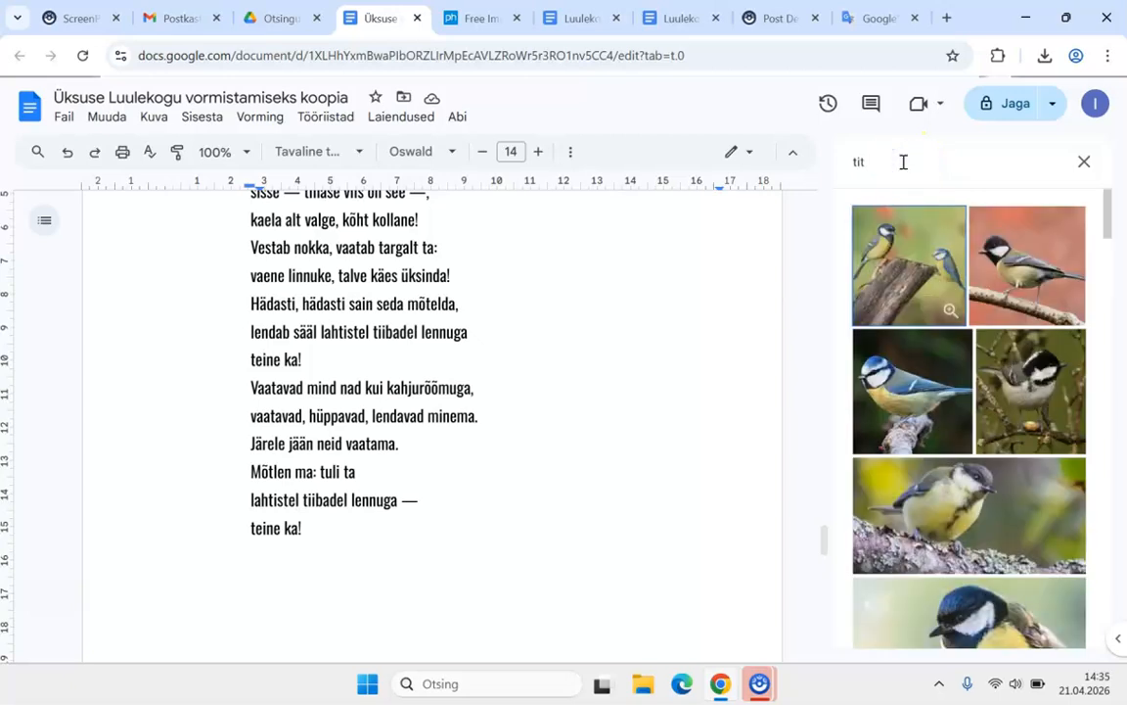
Step: Preview the close-up great tit photo among the search results and open its source page on publicdomainpictures.net
scroll(1075, 459, down, 1)
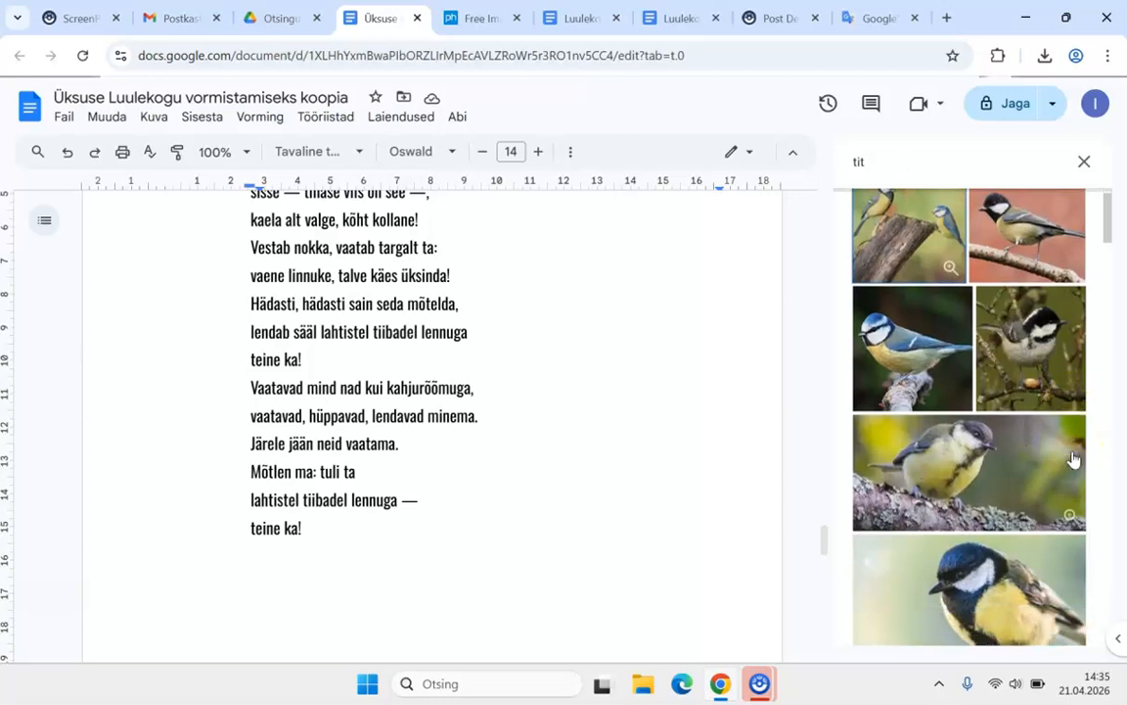
scroll(1073, 458, down, 1)
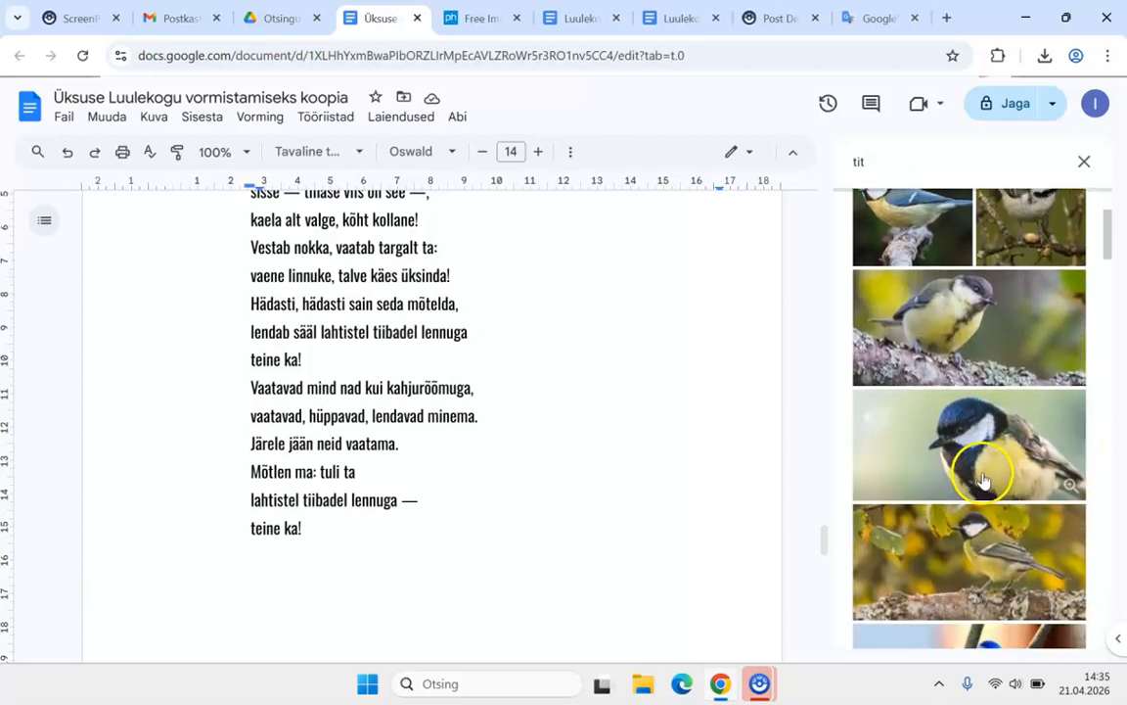
click(1066, 484)
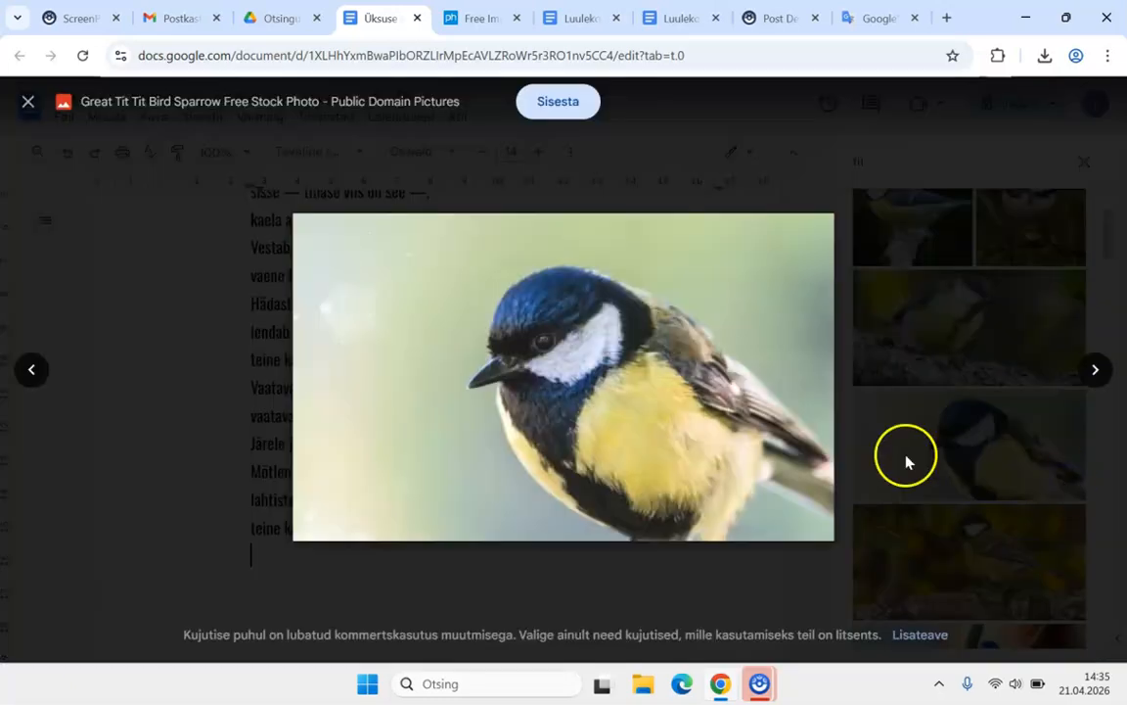
click(284, 115)
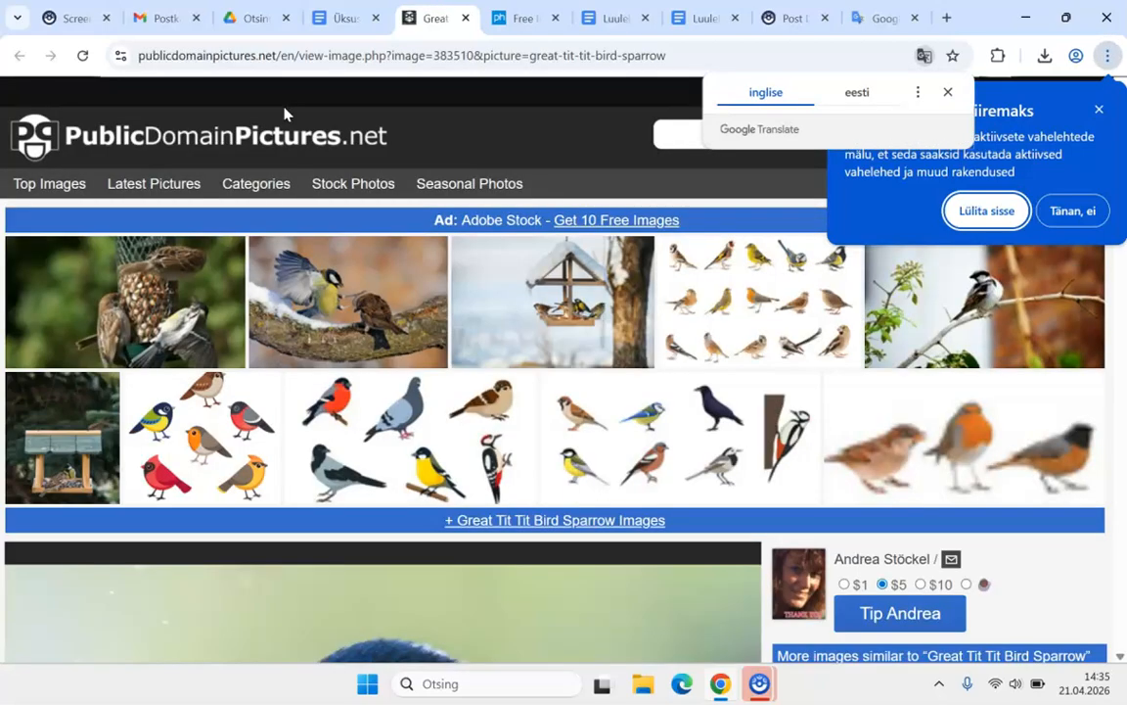
Step: Go back to the document, close the photo preview and insert the close-up great tit photo below the poem
click(339, 14)
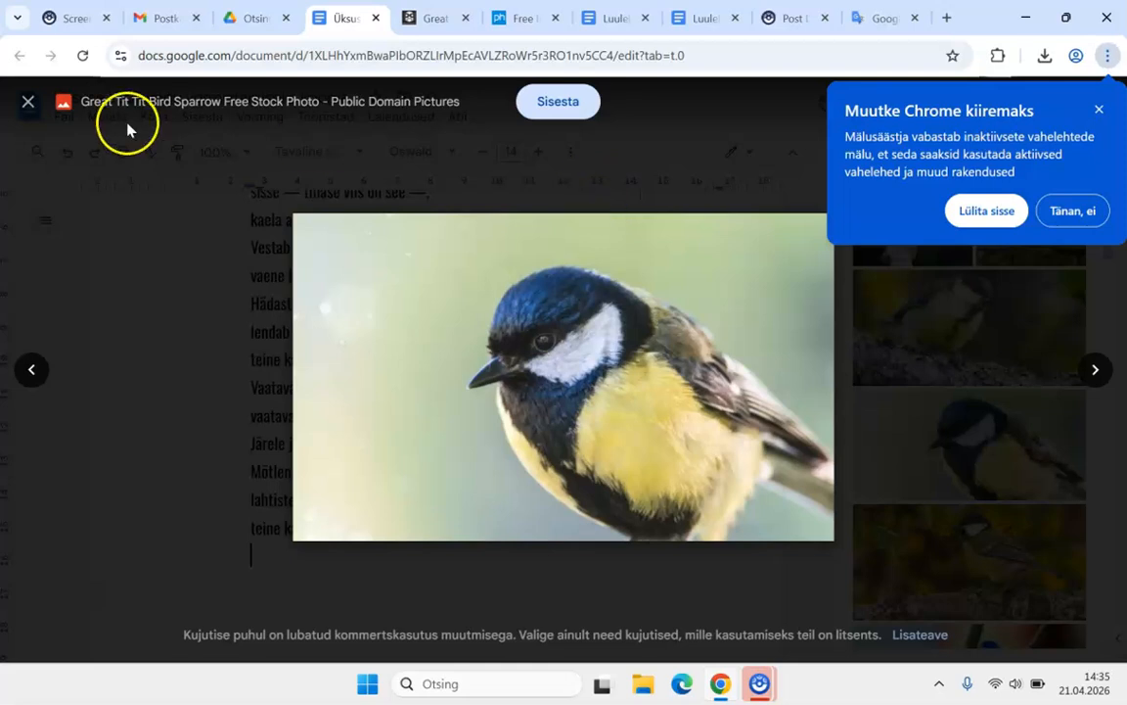
click(27, 103)
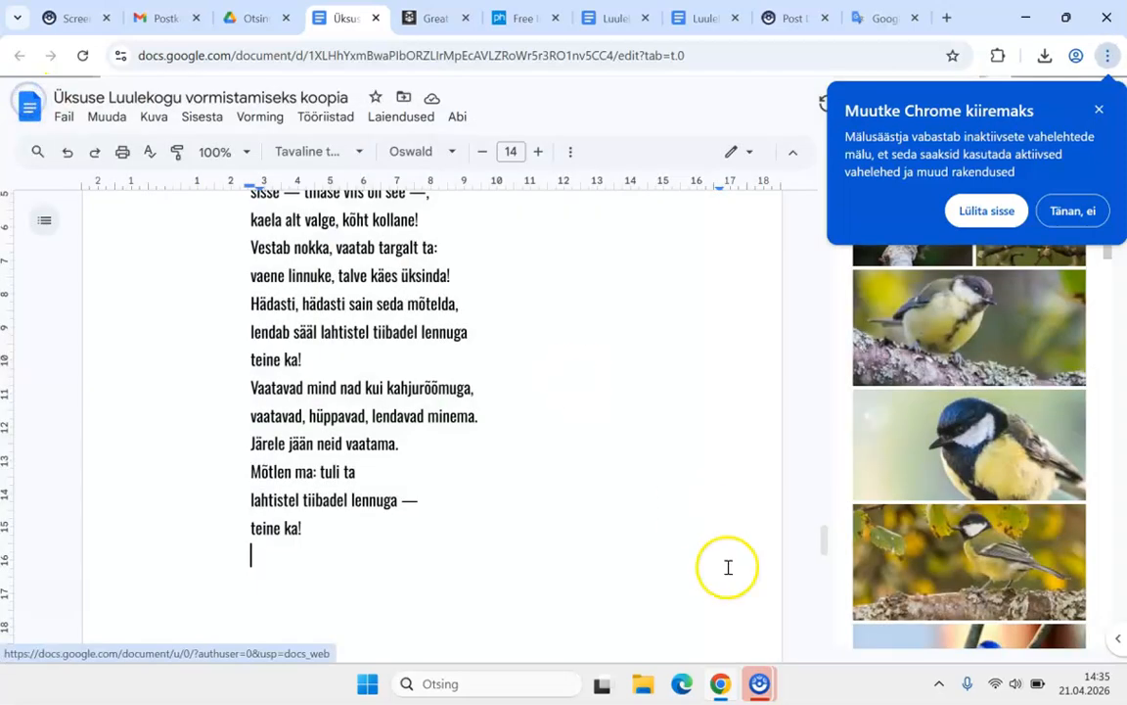
click(973, 464)
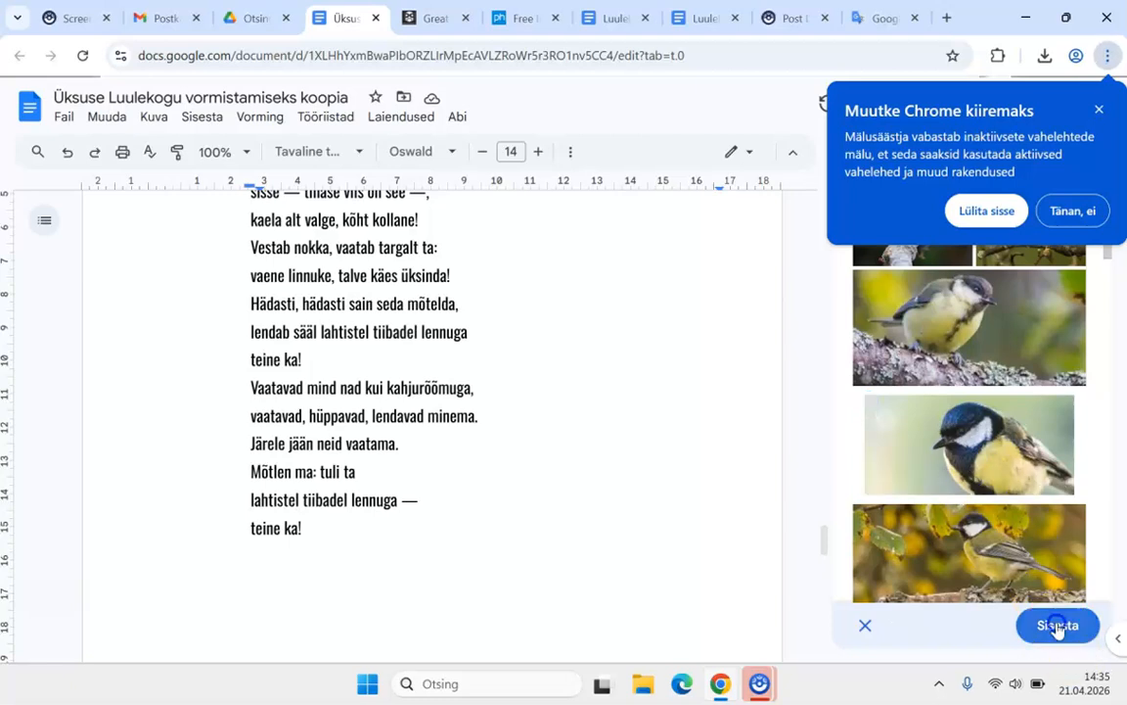
click(1057, 626)
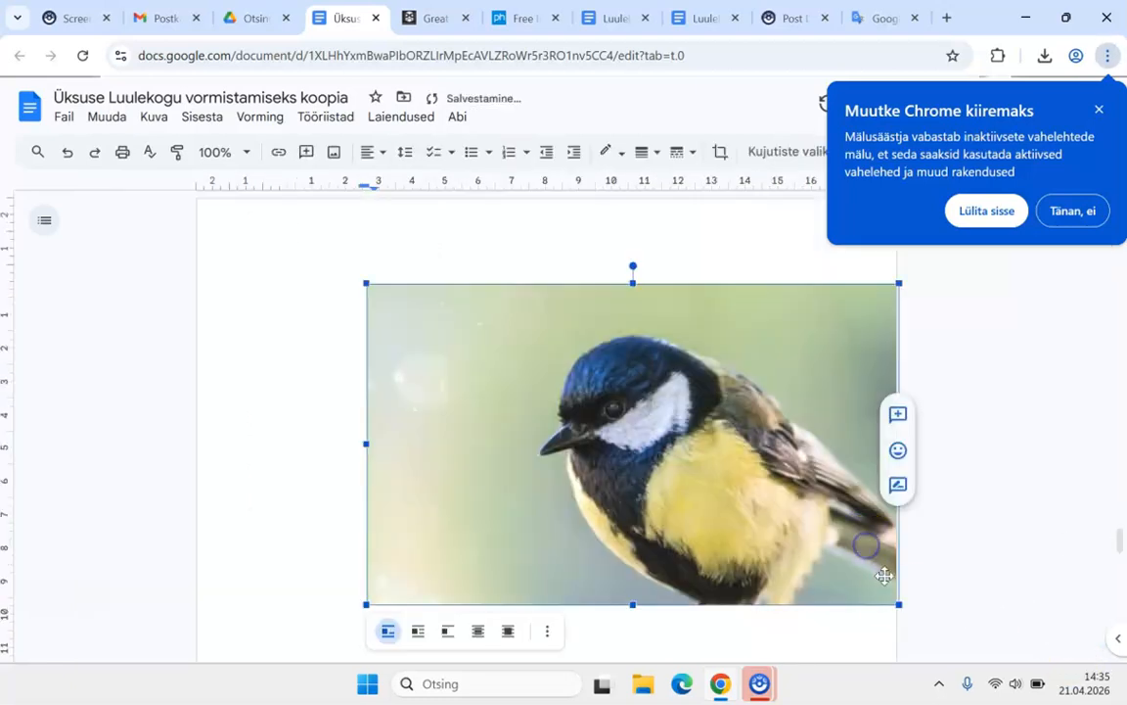
Step: Shrink the great tit photo to about 7.5 cm wide and set it to wrap text
drag(897, 604, 618, 423)
scroll(618, 422, up, 4)
scroll(620, 423, up, 2)
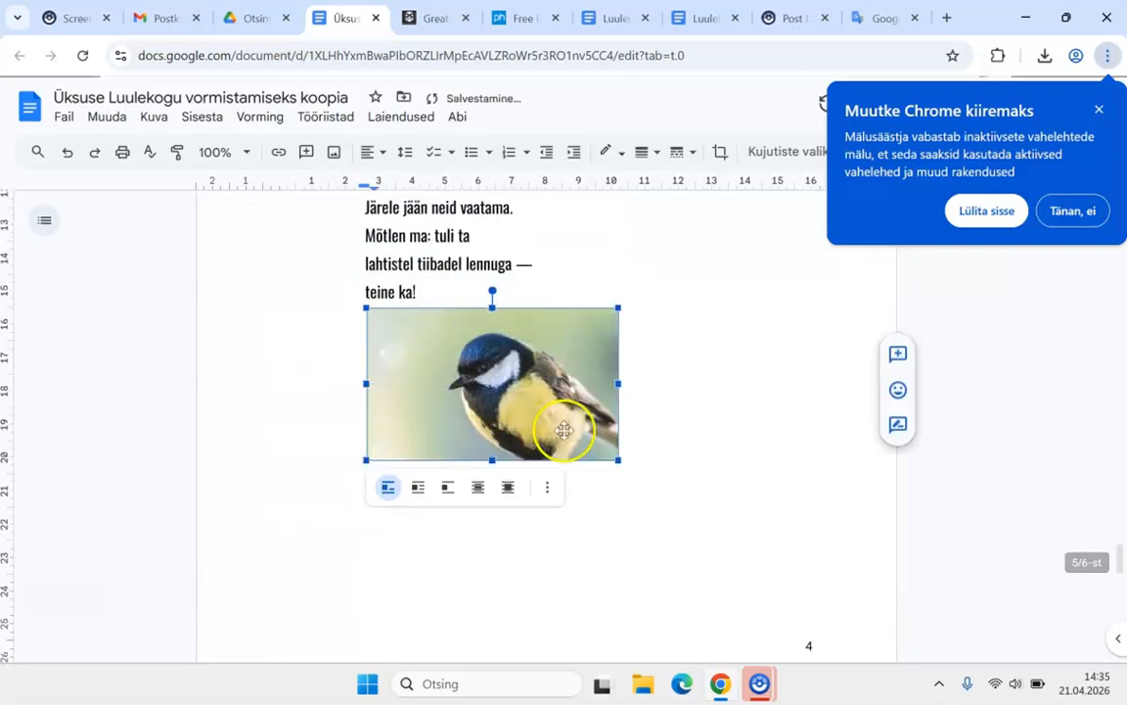
click(420, 488)
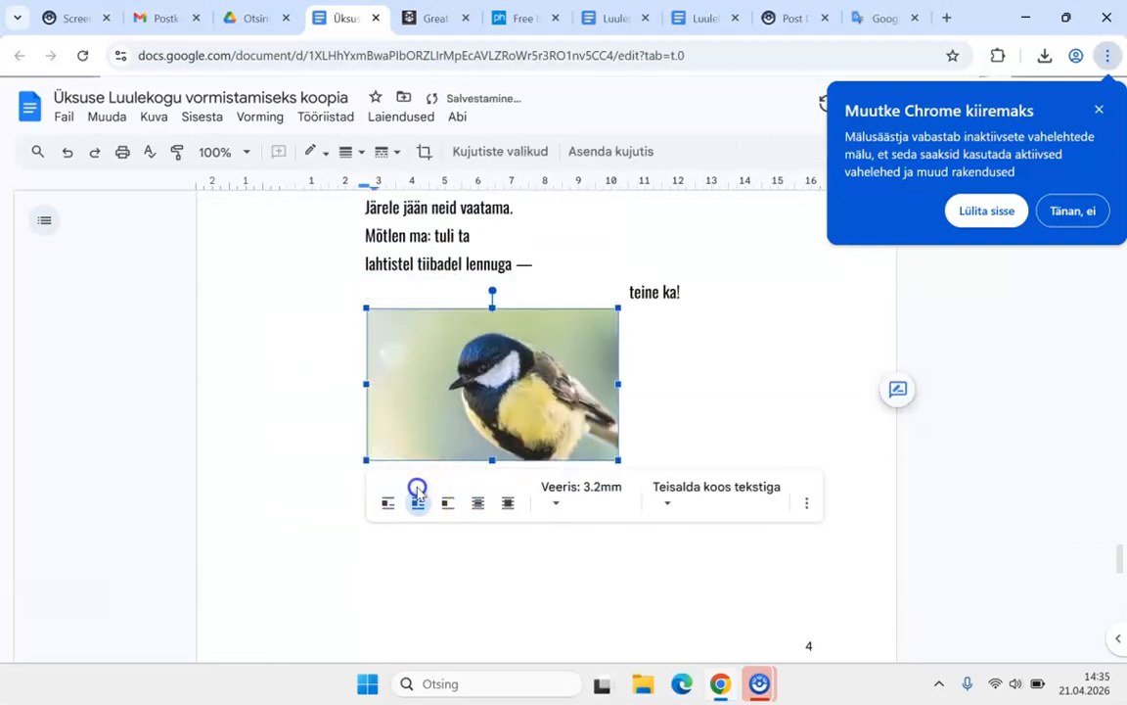
Step: Move the great tit photo up into Talvine tihane, beside the lines starting with "Hädasti, hädasti sain seda mõtelda"
drag(494, 410, 490, 321)
scroll(490, 323, up, 3)
drag(515, 467, 506, 305)
scroll(508, 313, up, 2)
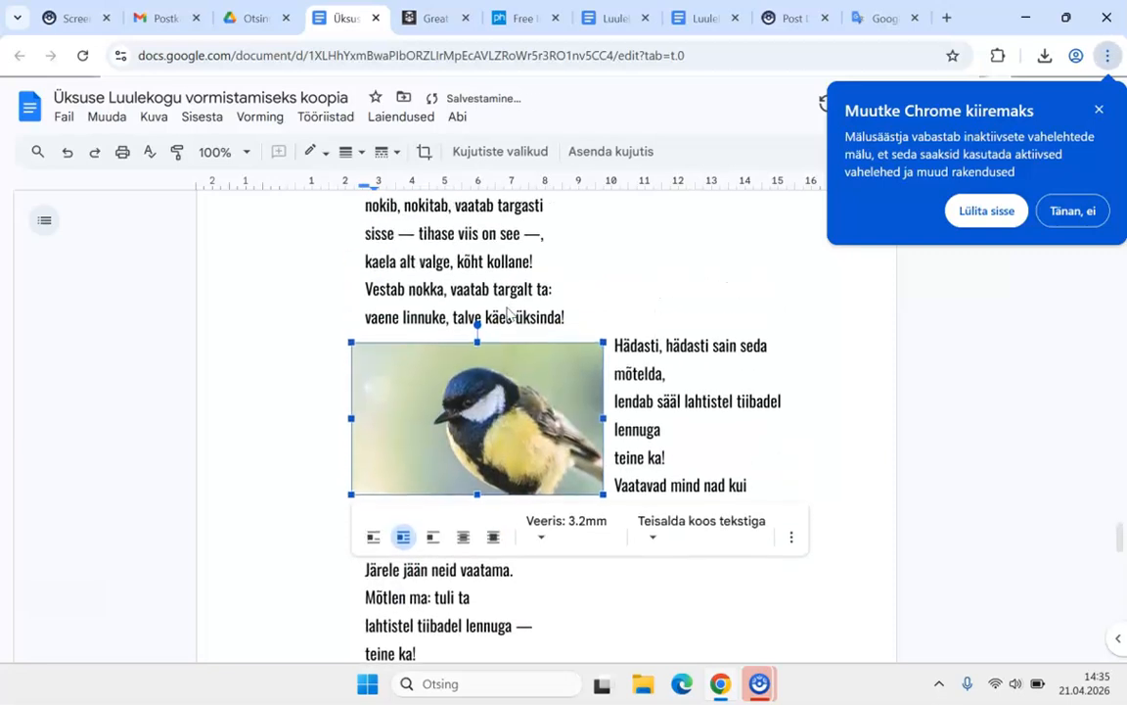
scroll(508, 313, up, 2)
scroll(508, 313, down, 3)
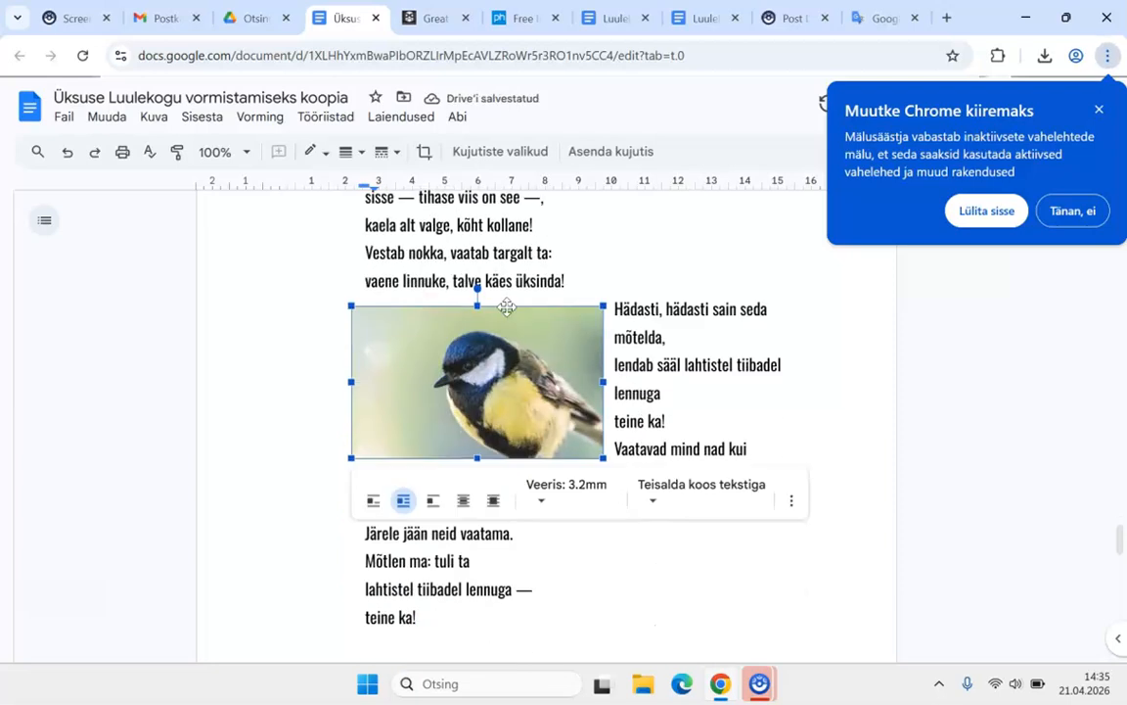
Step: Switch to the great tit photo's publicdomainpictures.net page and copy its web address
click(432, 16)
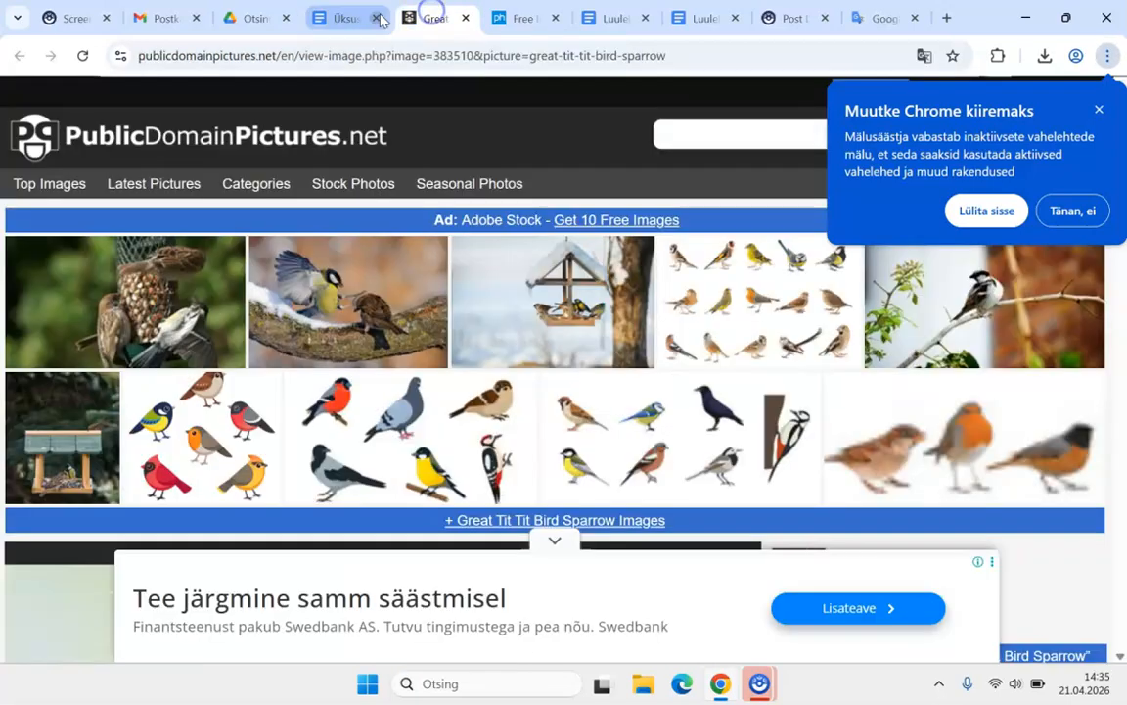
click(369, 57)
key(ctrl+c)
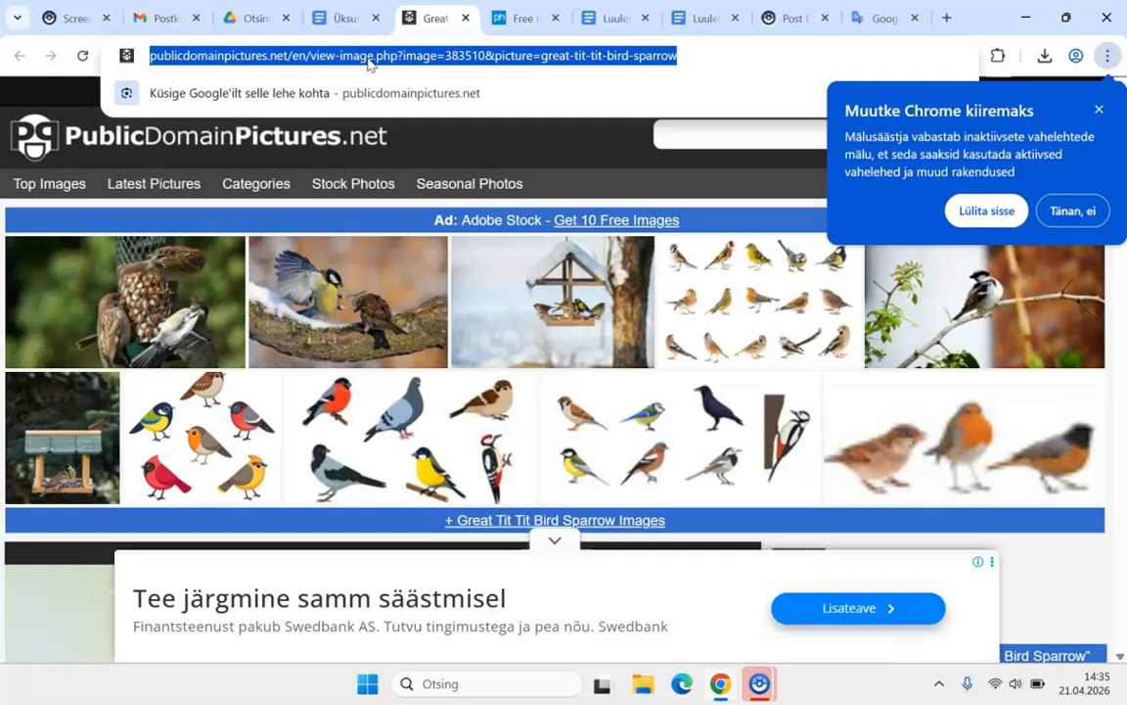
right_click(369, 61)
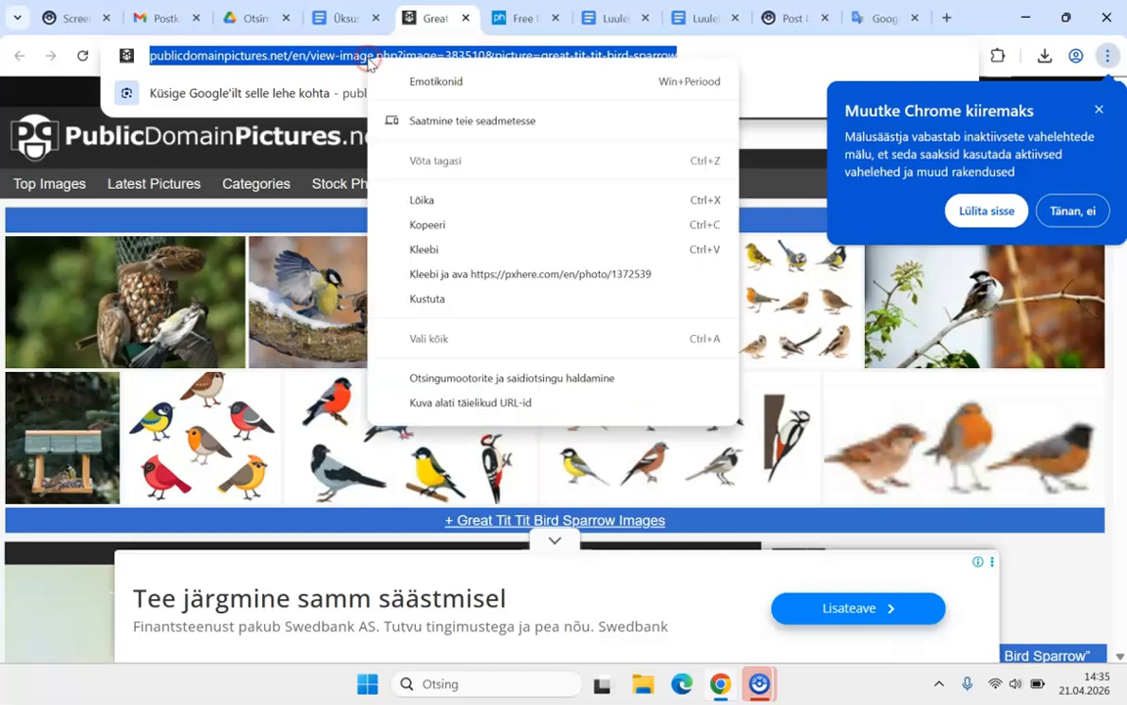
click(428, 225)
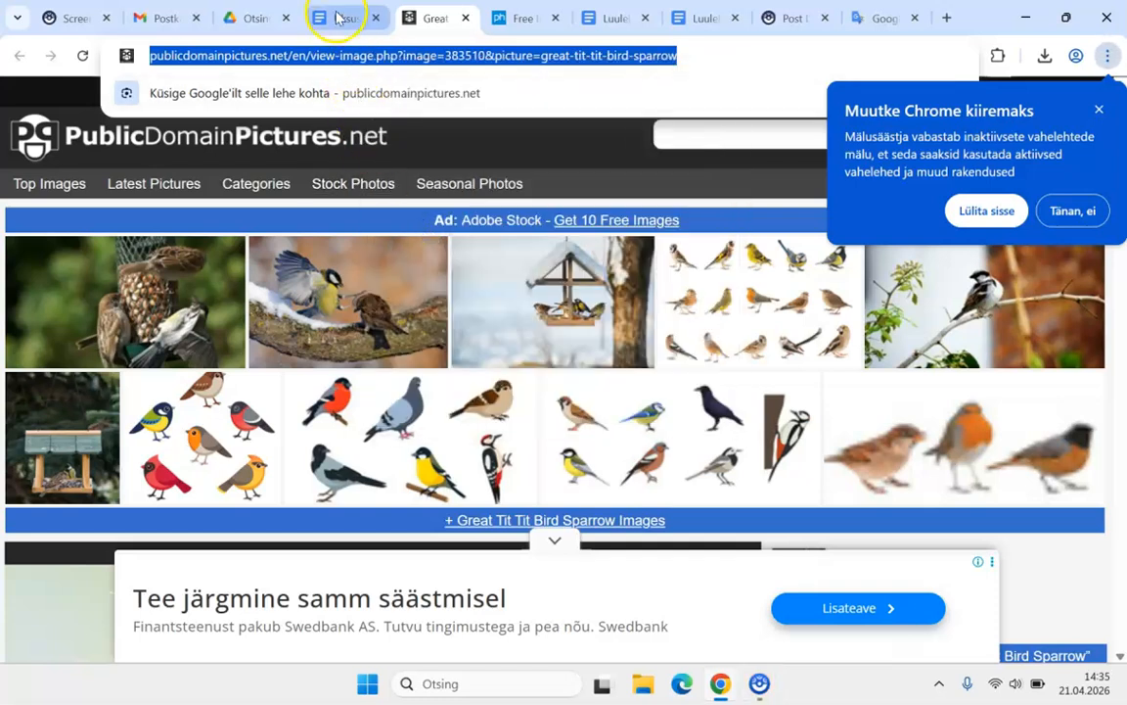
Step: Return to the document and paste the publicdomainpictures.net link on a new line below the pxhere link under Kasutatud allikad
click(337, 18)
scroll(569, 479, down, 10)
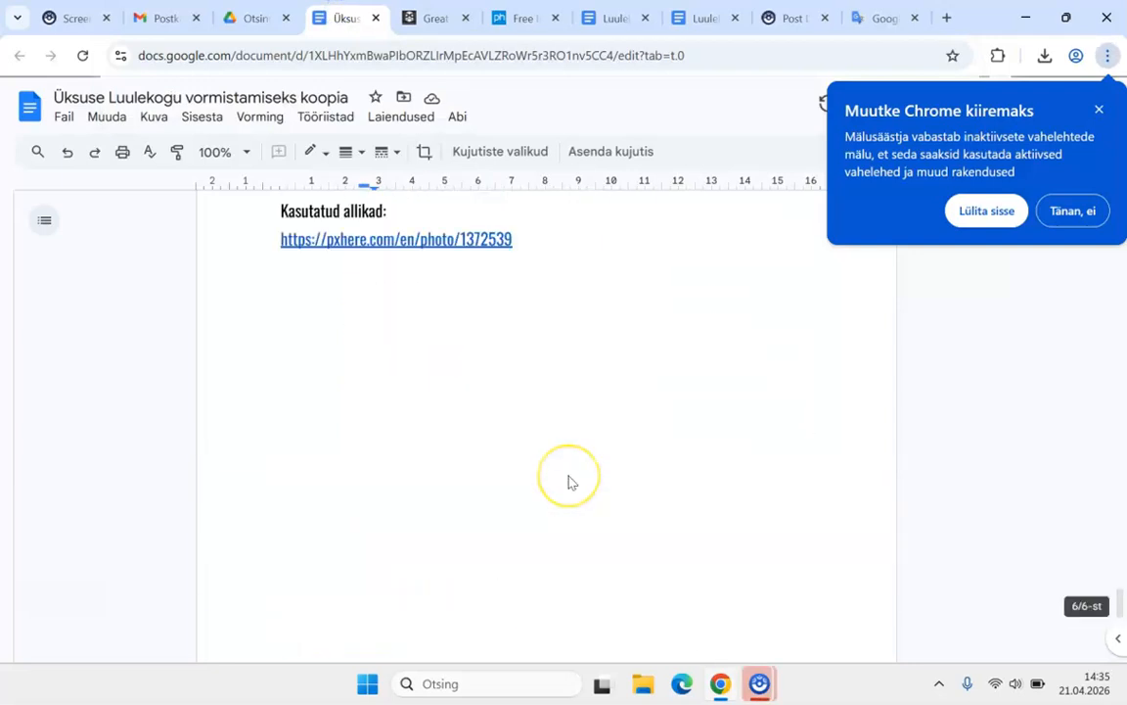
scroll(568, 480, up, 2)
click(525, 401)
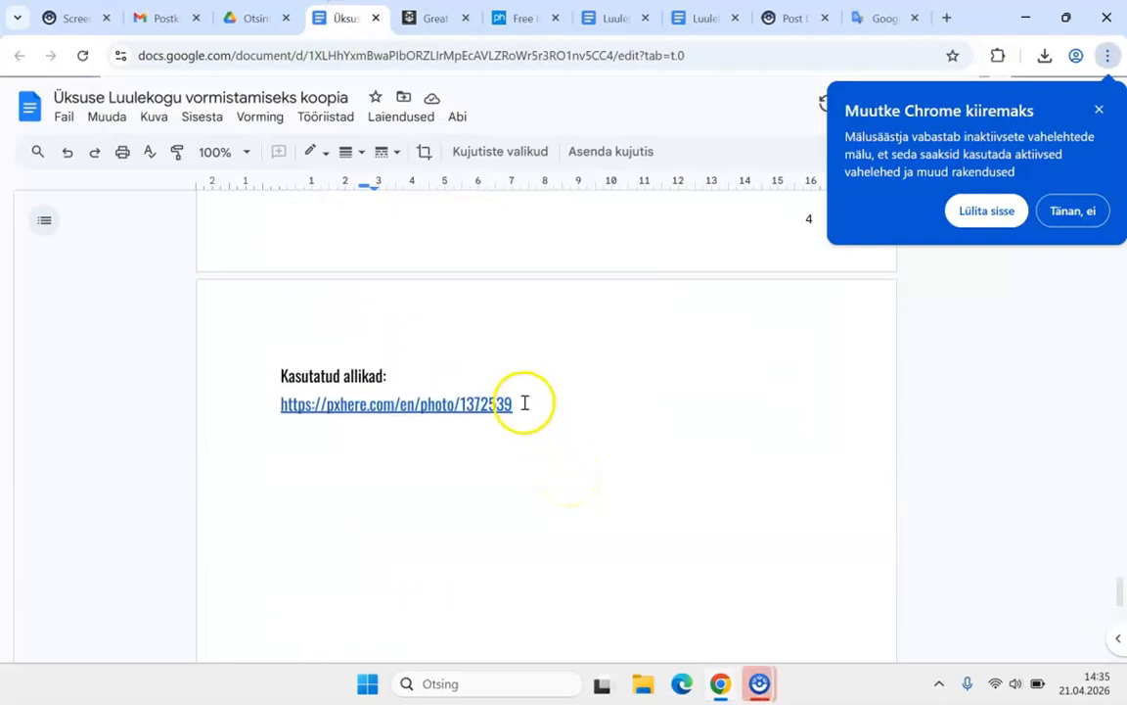
key(Return)
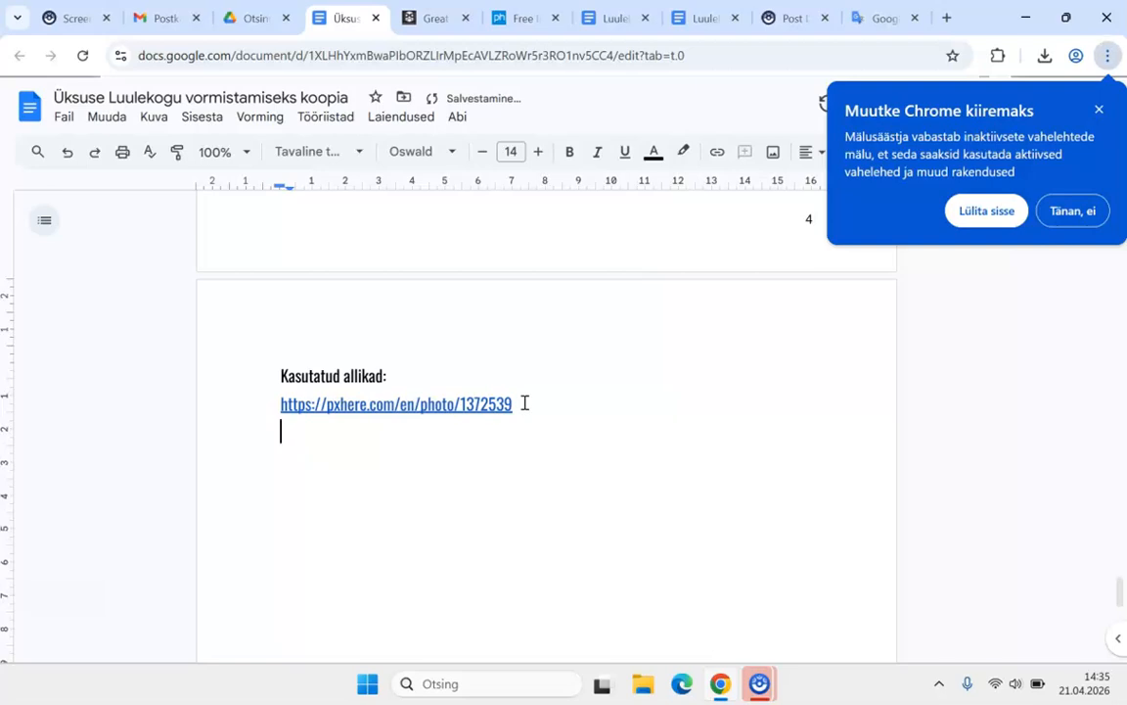
key(ctrl+v)
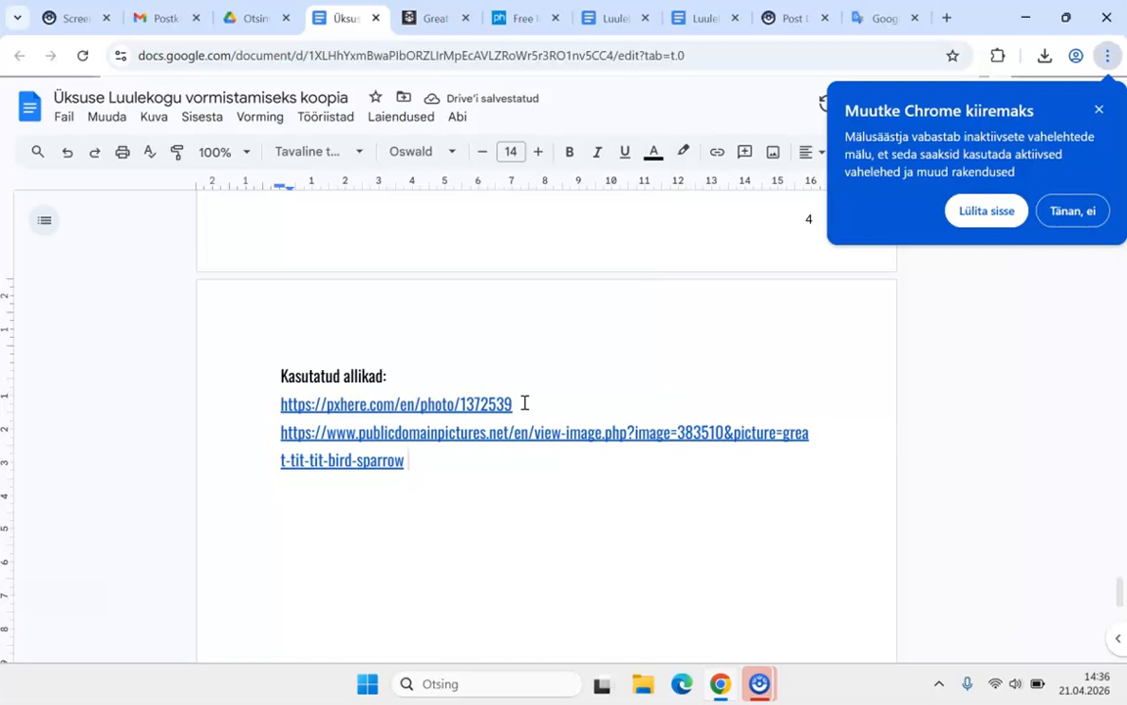
scroll(525, 402, up, 10)
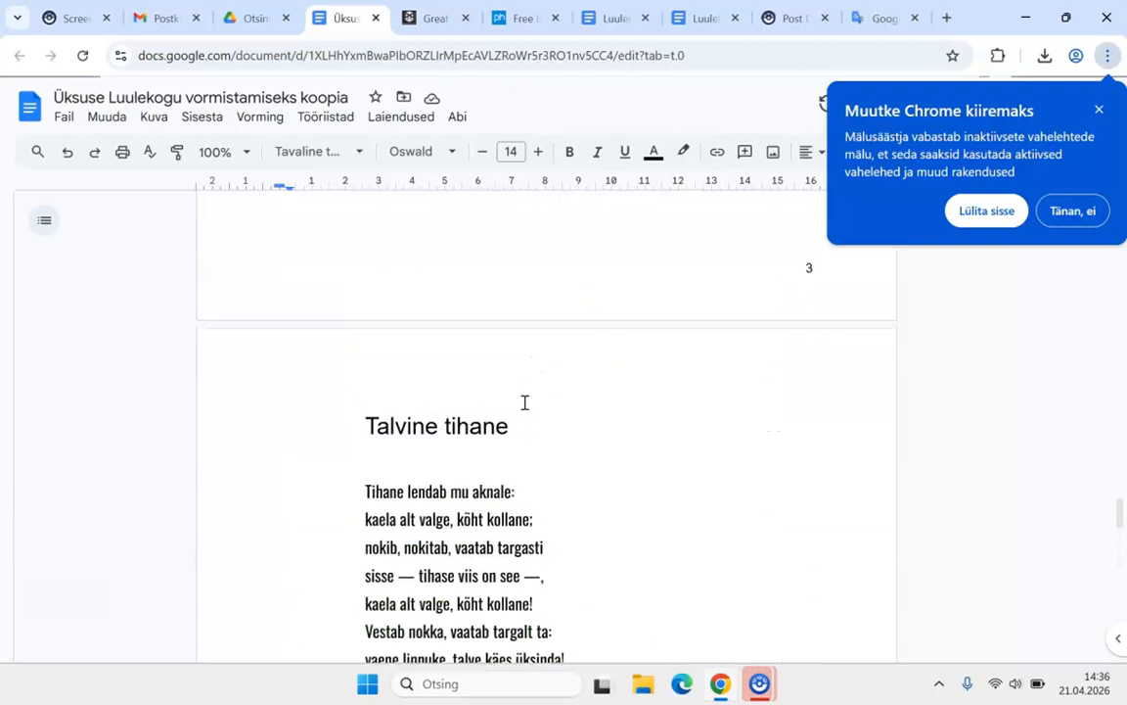
scroll(525, 402, down, 10)
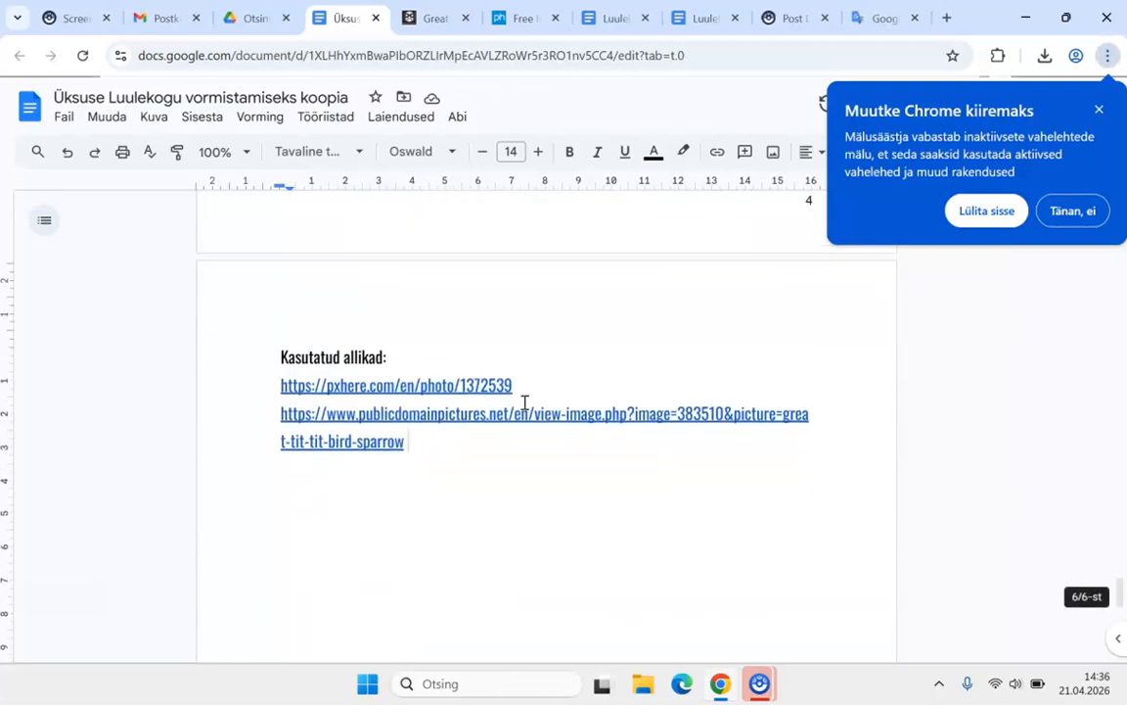
scroll(525, 402, down, 1)
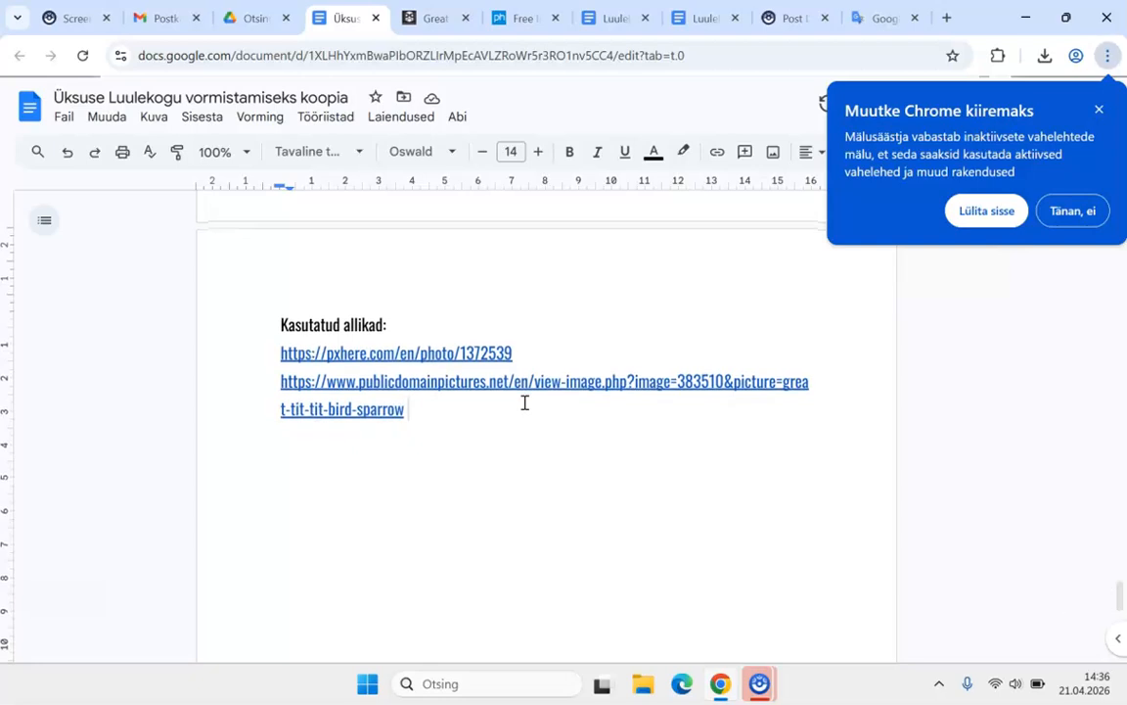
click(56, 571)
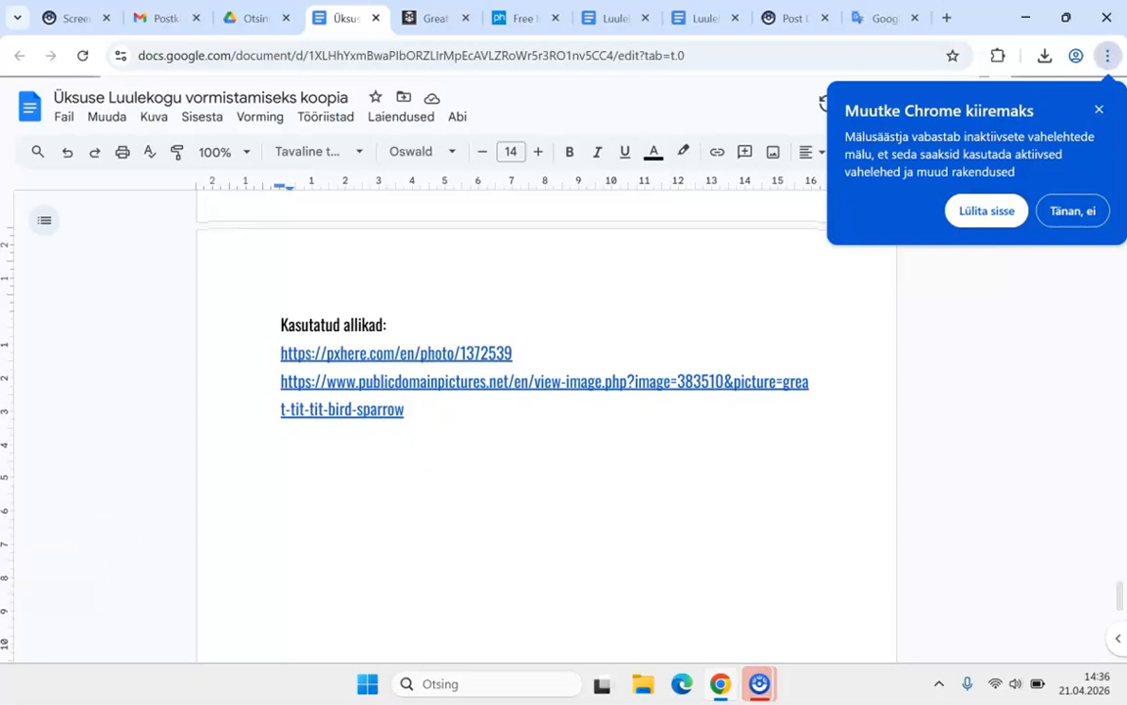